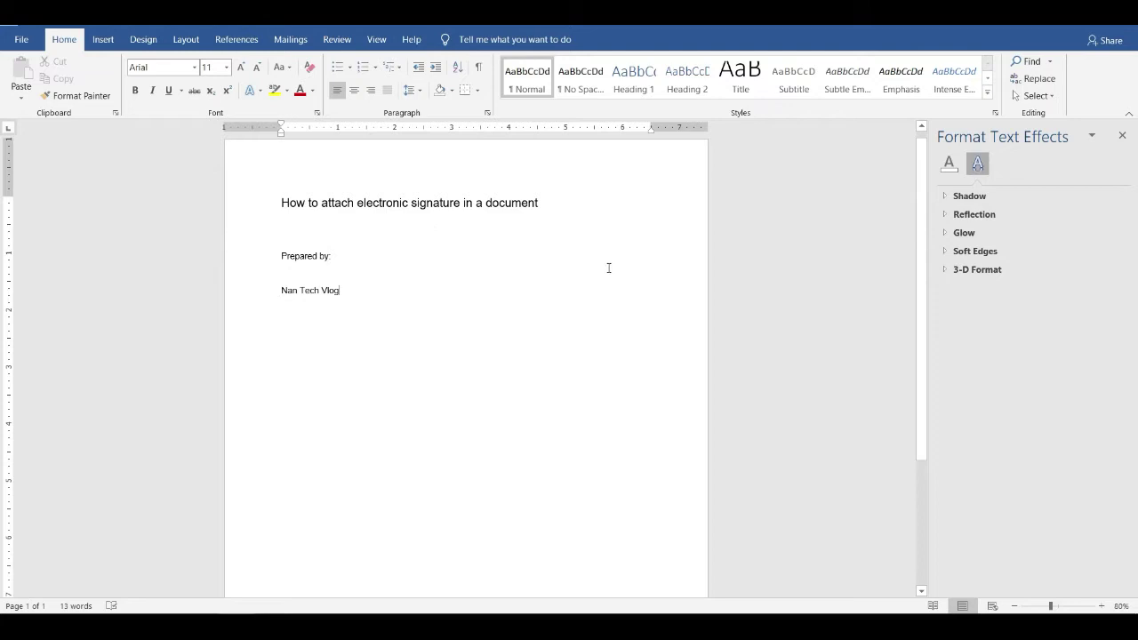
# Add a blank line between 'Prepared by:' and 'Nan Tech Vlog'
pyautogui.click(330, 268)
pyautogui.click(290, 300)
pyautogui.click(372, 284)
pyautogui.click(347, 297)
pyautogui.click(287, 309)
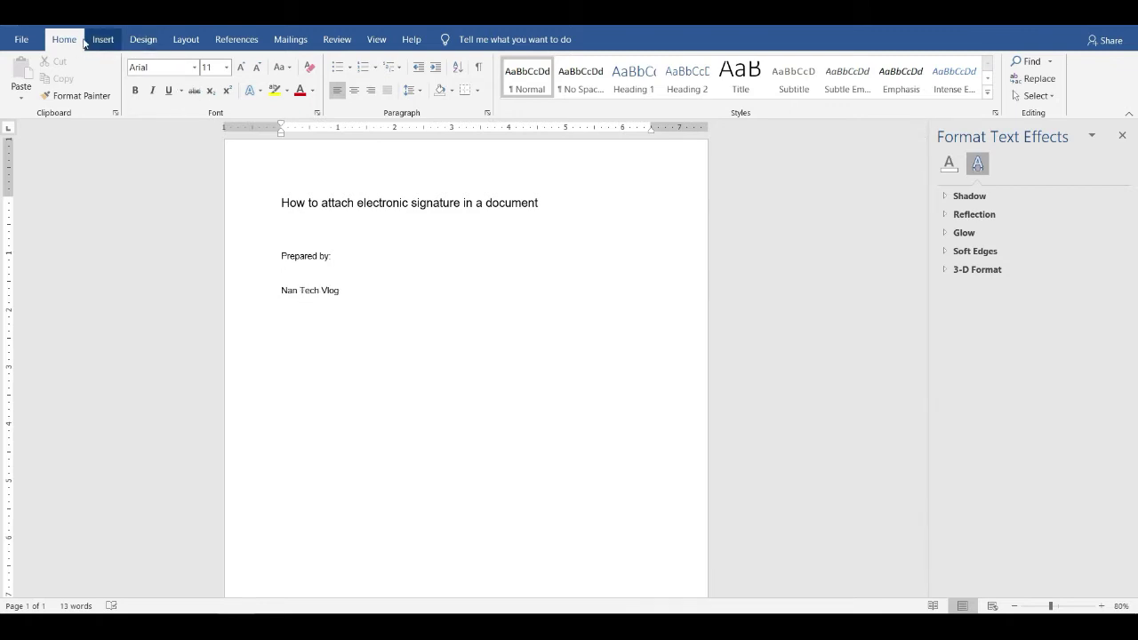
pyautogui.click(294, 274)
pyautogui.press('Return')
# Insert the esignature.jpg picture from this device on the new line
pyautogui.click(104, 42)
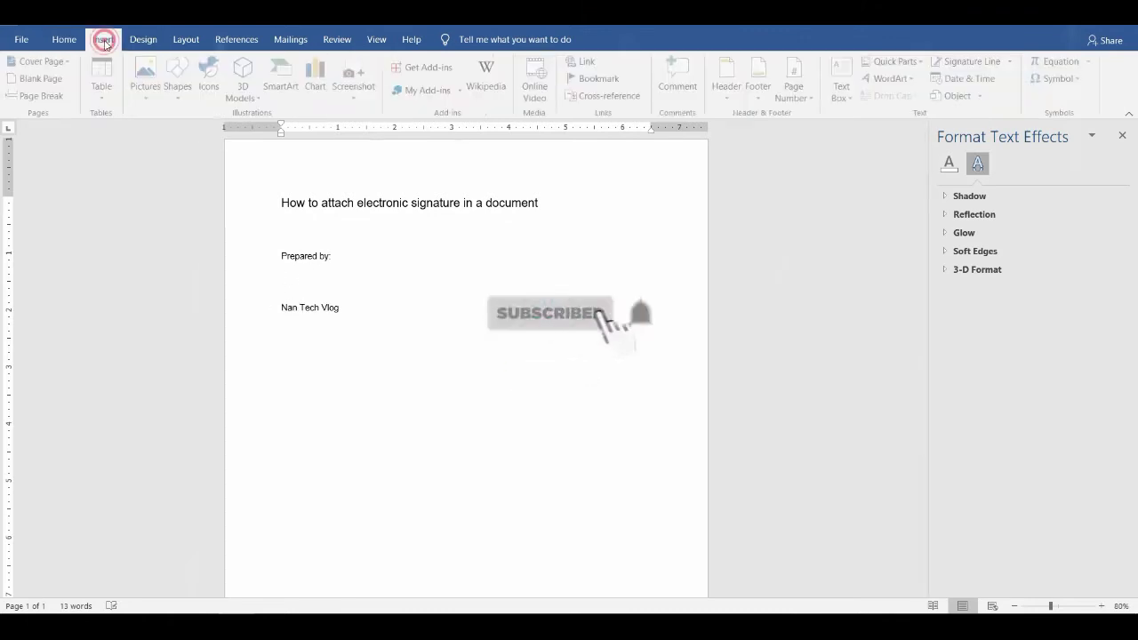
pyautogui.click(149, 100)
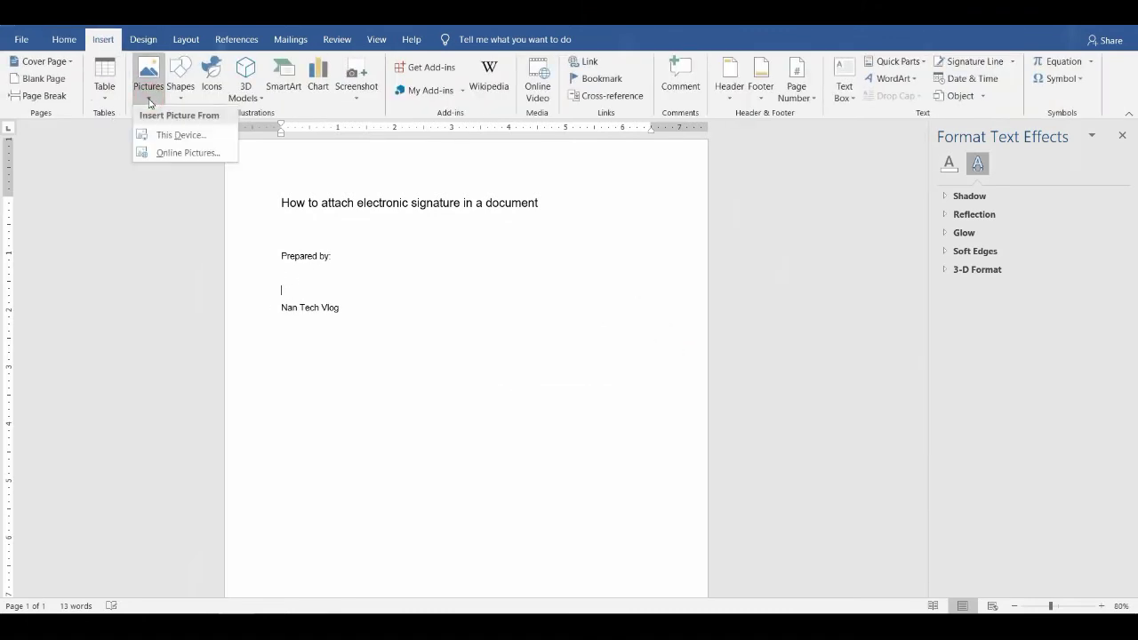
pyautogui.click(180, 136)
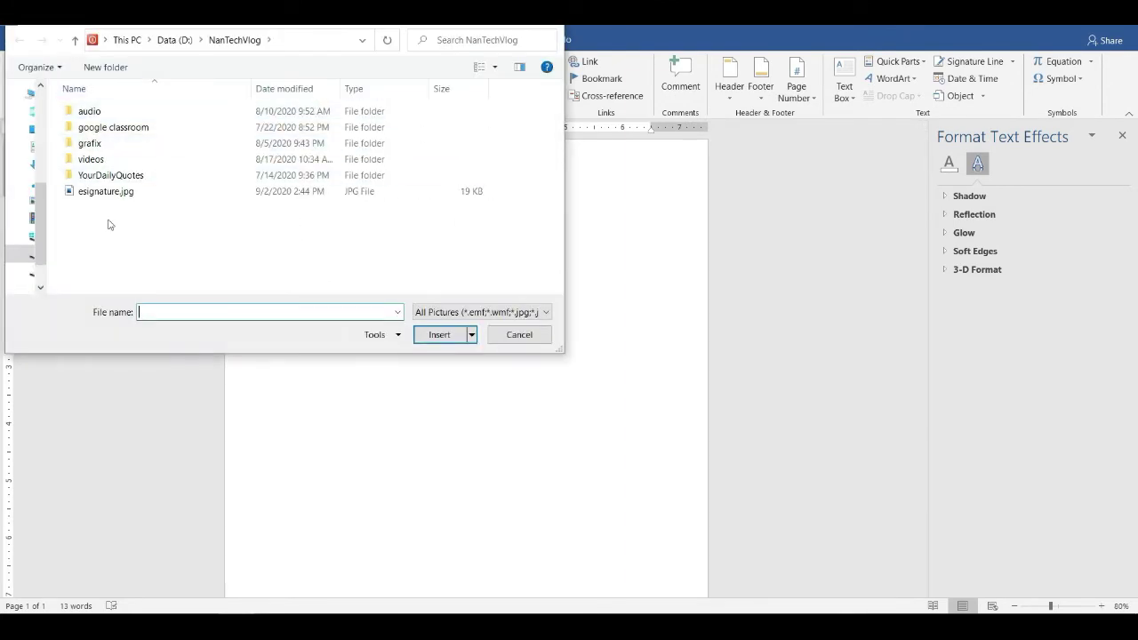
pyautogui.click(91, 191)
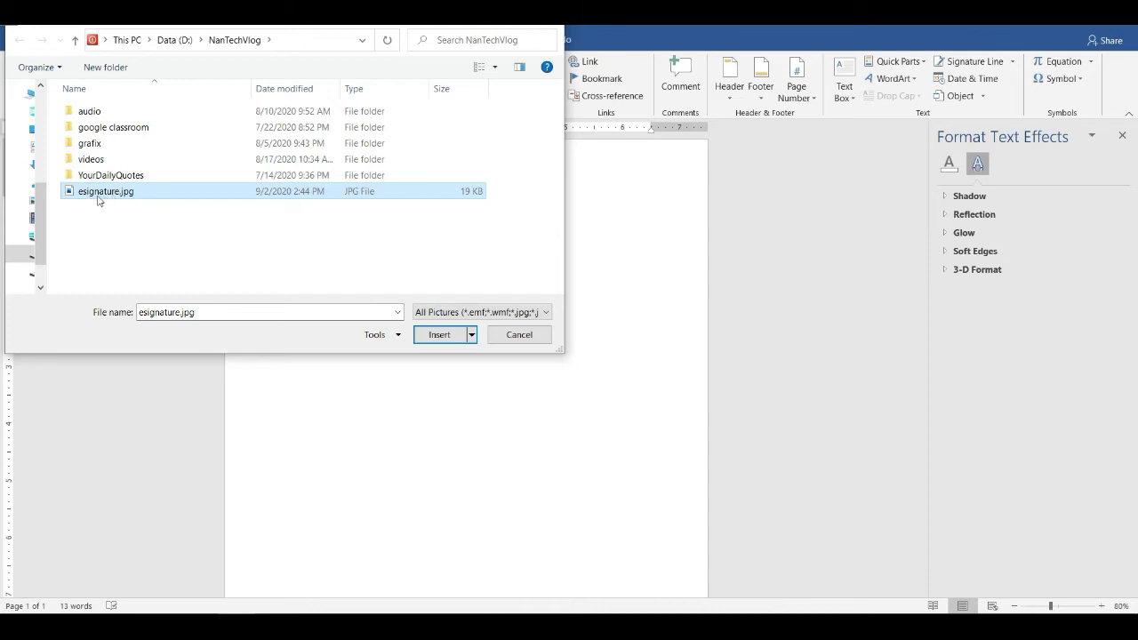
pyautogui.click(436, 334)
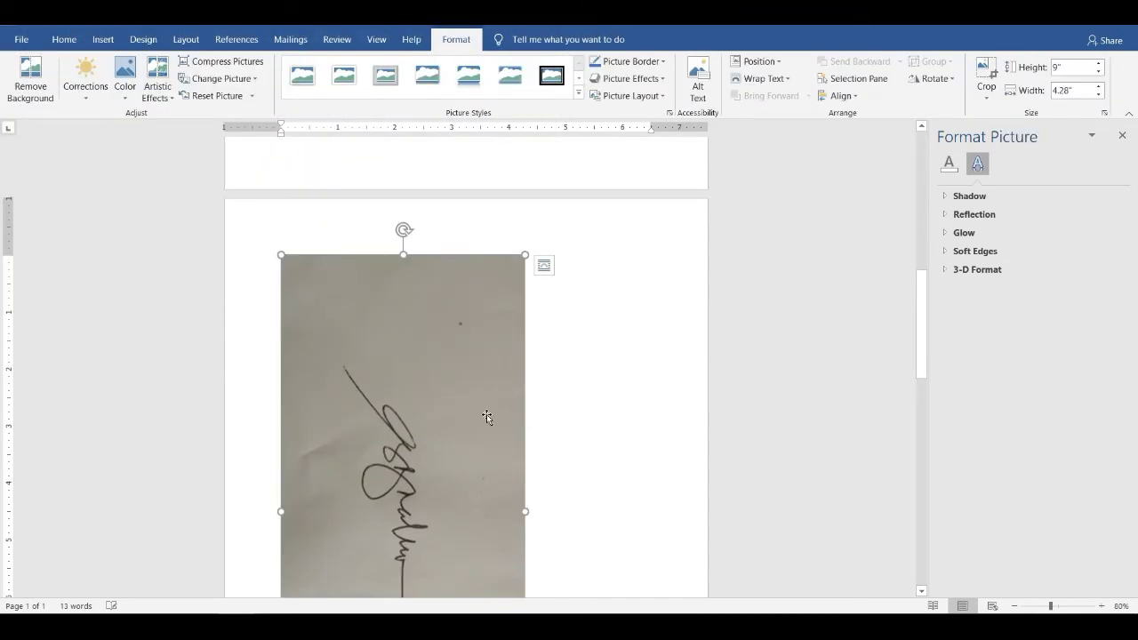
# Shrink the signature picture's width to about 2.1", then drag it to 2.09" by 0.99"
pyautogui.click(592, 368)
pyautogui.click(446, 258)
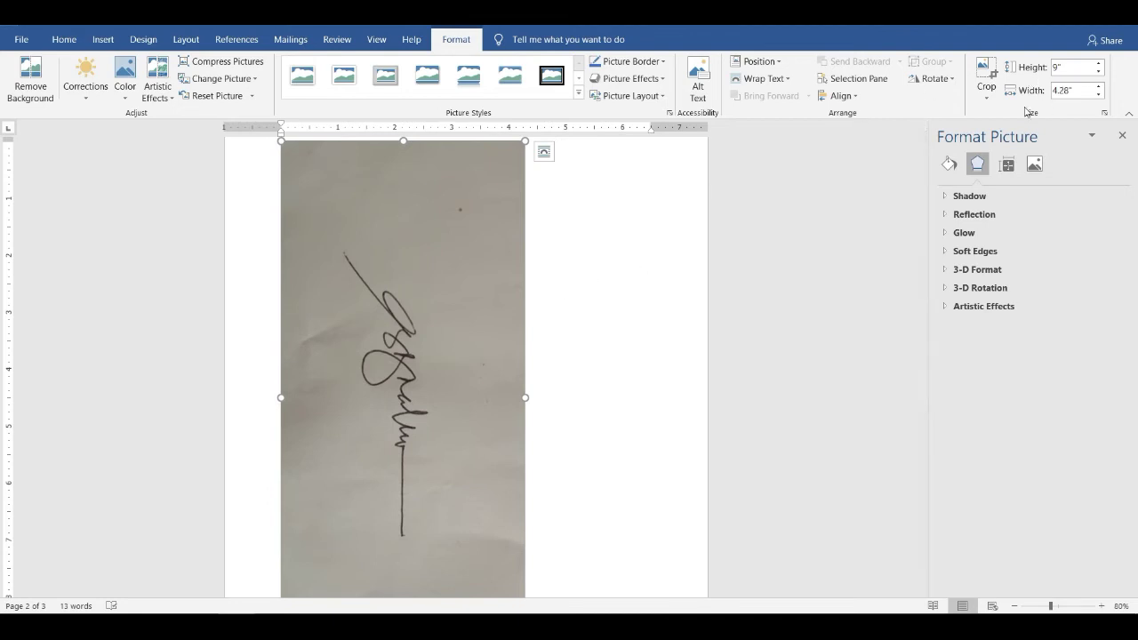
pyautogui.click(1098, 95)
pyautogui.click(1098, 95)
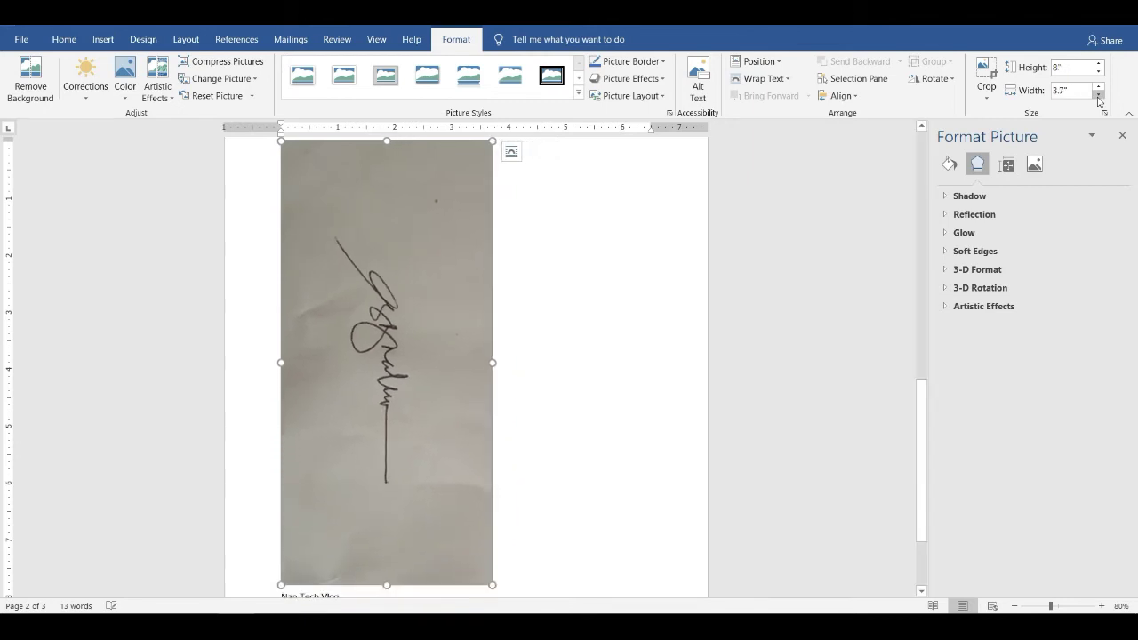
pyautogui.click(1098, 95)
pyautogui.click(1098, 96)
pyautogui.click(1098, 96)
pyautogui.click(1099, 95)
pyautogui.click(1098, 96)
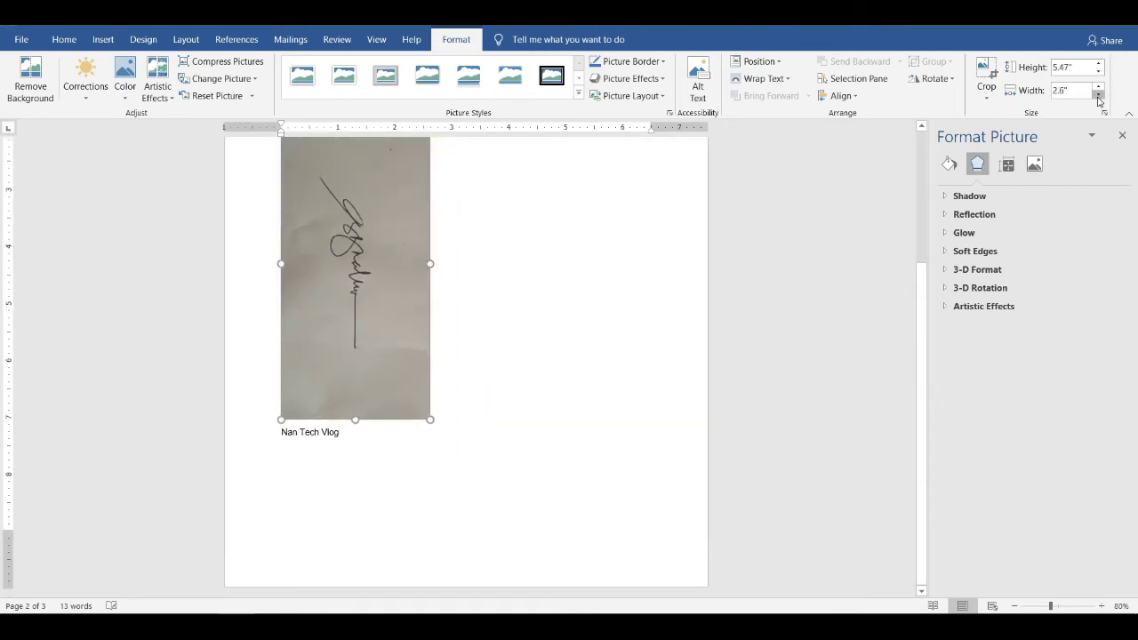
pyautogui.click(1098, 95)
pyautogui.click(1098, 95)
pyautogui.click(1098, 95)
pyautogui.click(1098, 96)
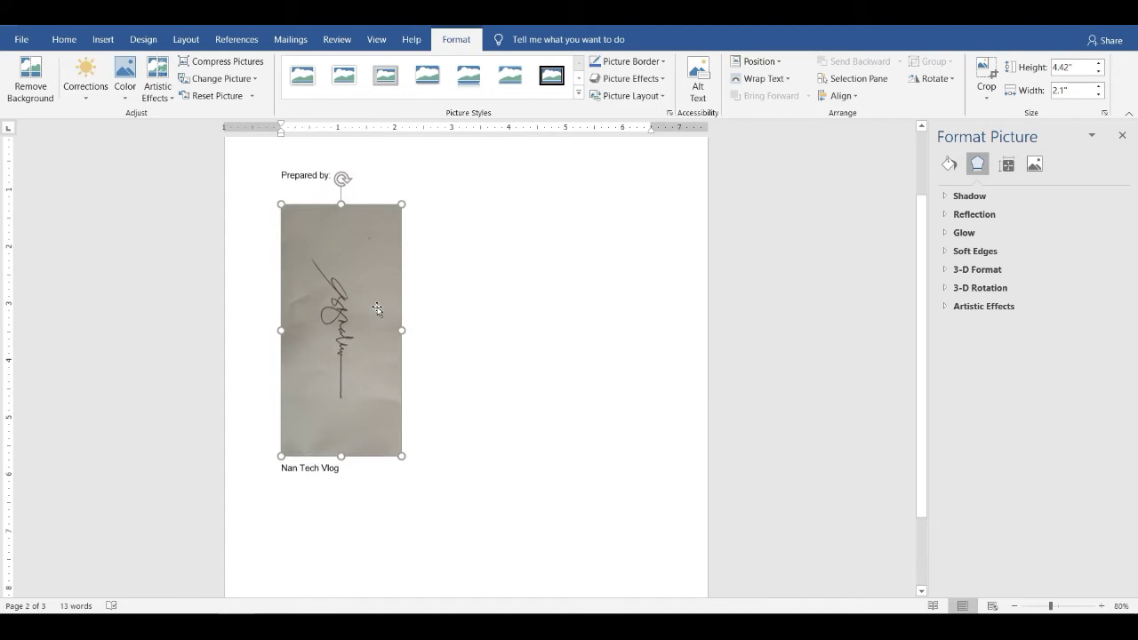
pyautogui.moveTo(402, 473); pyautogui.dragTo(339, 340)
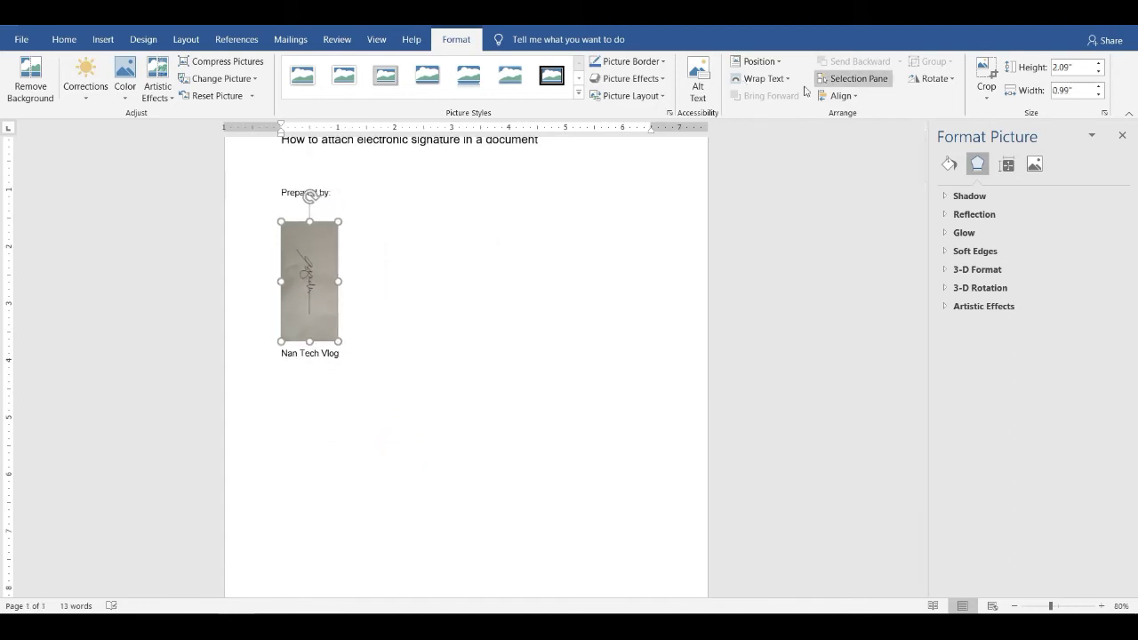
# Rotate the signature 90° and level it with the rotation handle
pyautogui.click(926, 82)
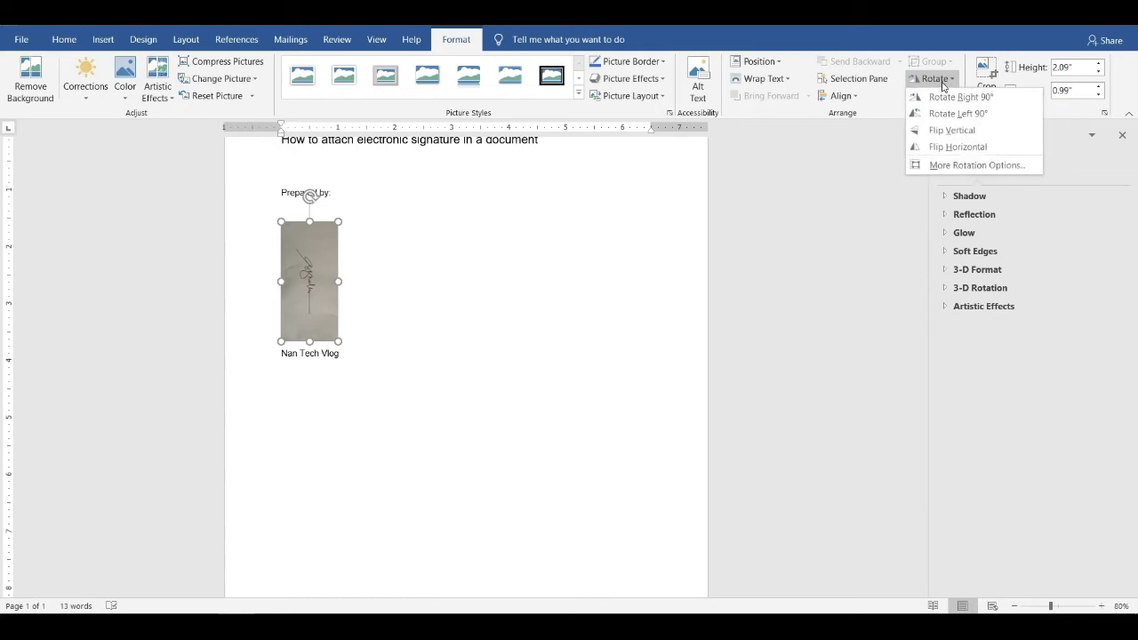
pyautogui.click(961, 115)
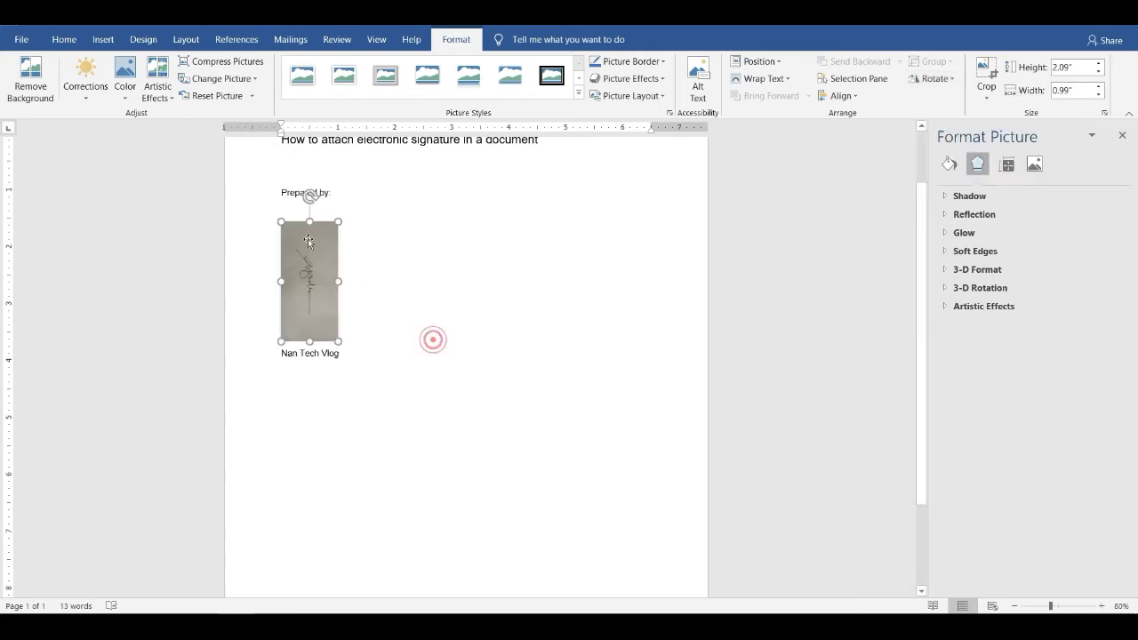
pyautogui.moveTo(310, 196); pyautogui.dragTo(271, 284)
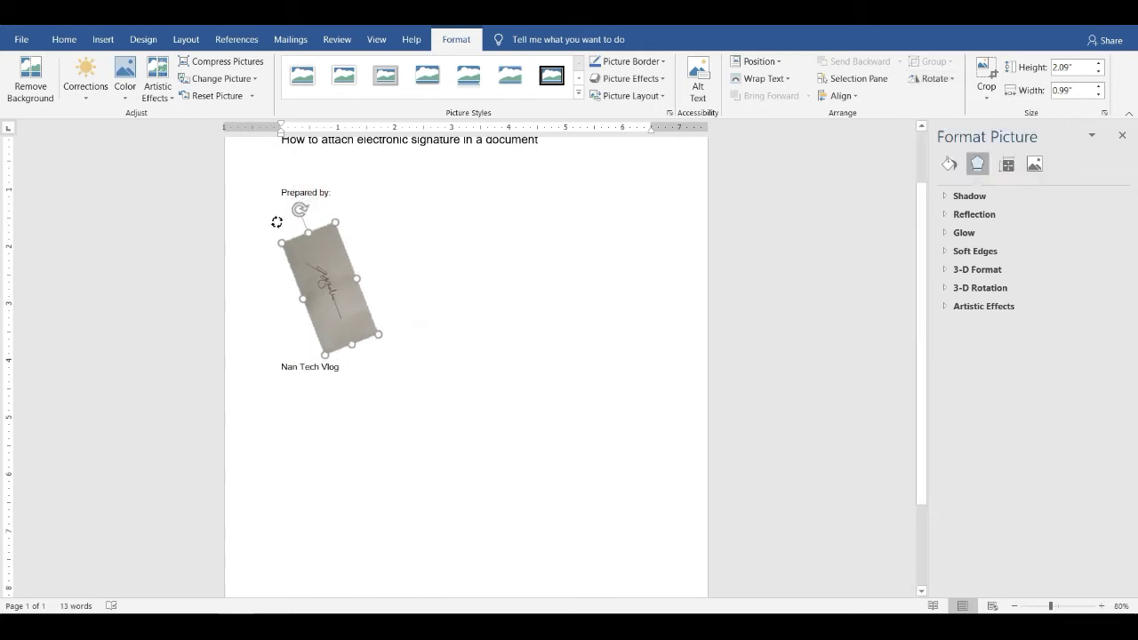
pyautogui.moveTo(271, 284); pyautogui.dragTo(269, 283)
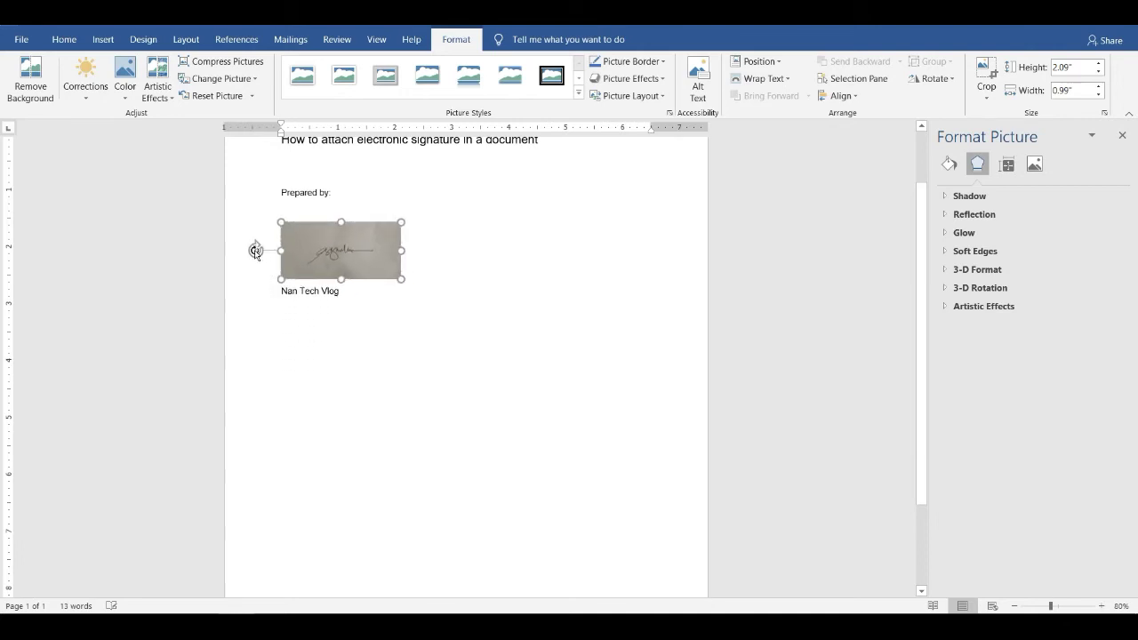
pyautogui.moveTo(256, 250); pyautogui.dragTo(325, 219)
pyautogui.moveTo(326, 220); pyautogui.dragTo(283, 344)
pyautogui.hotkey('ctrl', 'z')
# Flip the signature picture and zoom in on it
pyautogui.click(933, 78)
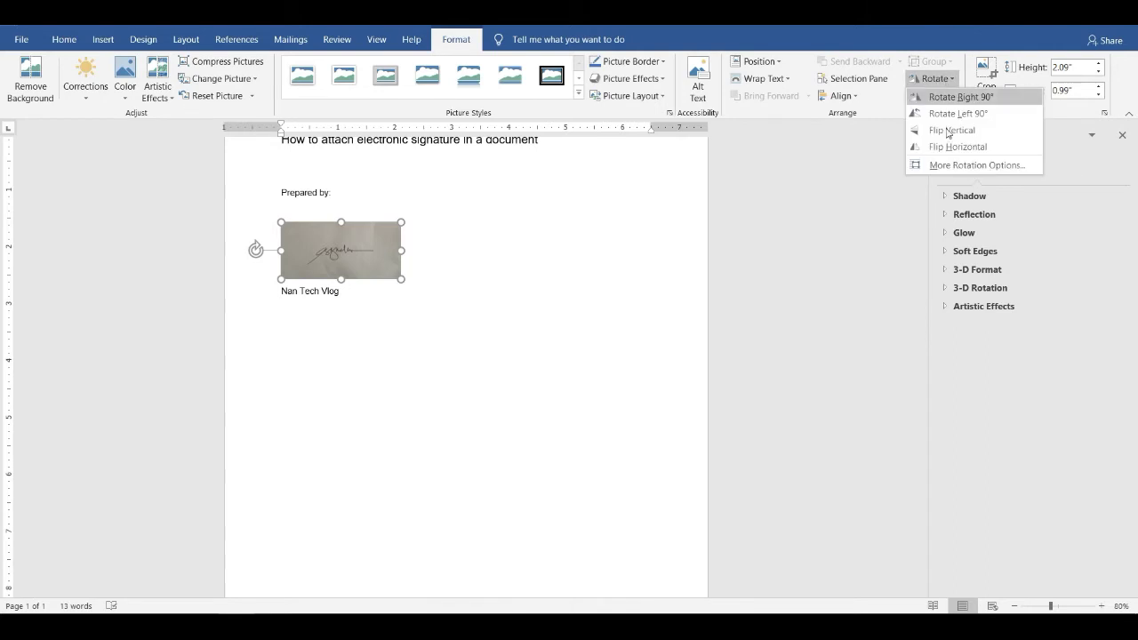
pyautogui.click(958, 147)
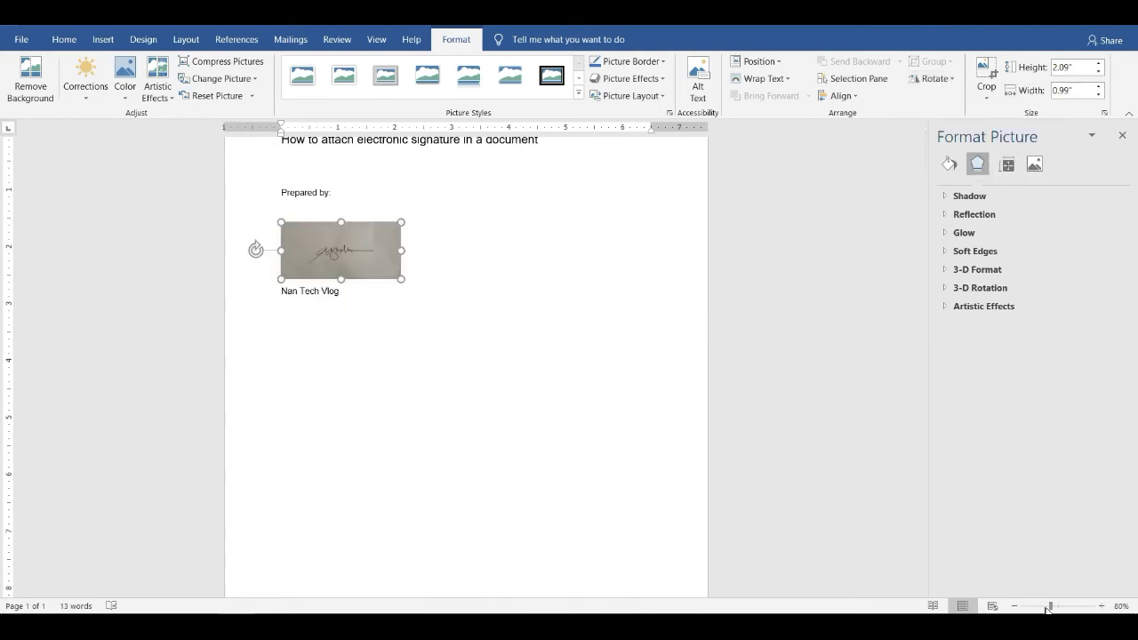
pyautogui.moveTo(1052, 608)
pyautogui.mouseDown()
pyautogui.moveTo(1068, 609)
pyautogui.moveTo(1054, 610)
pyautogui.mouseUp()
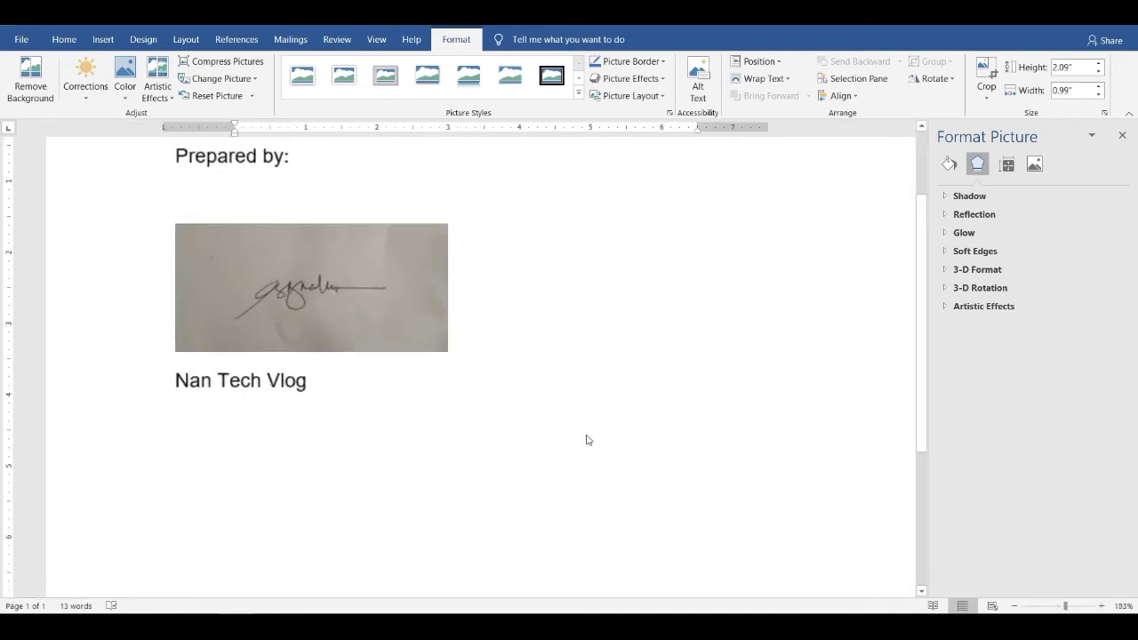
# Zoom the view in closer on the signature
pyautogui.scroll(3, 318, 303)
pyautogui.scroll(4, 317, 303)
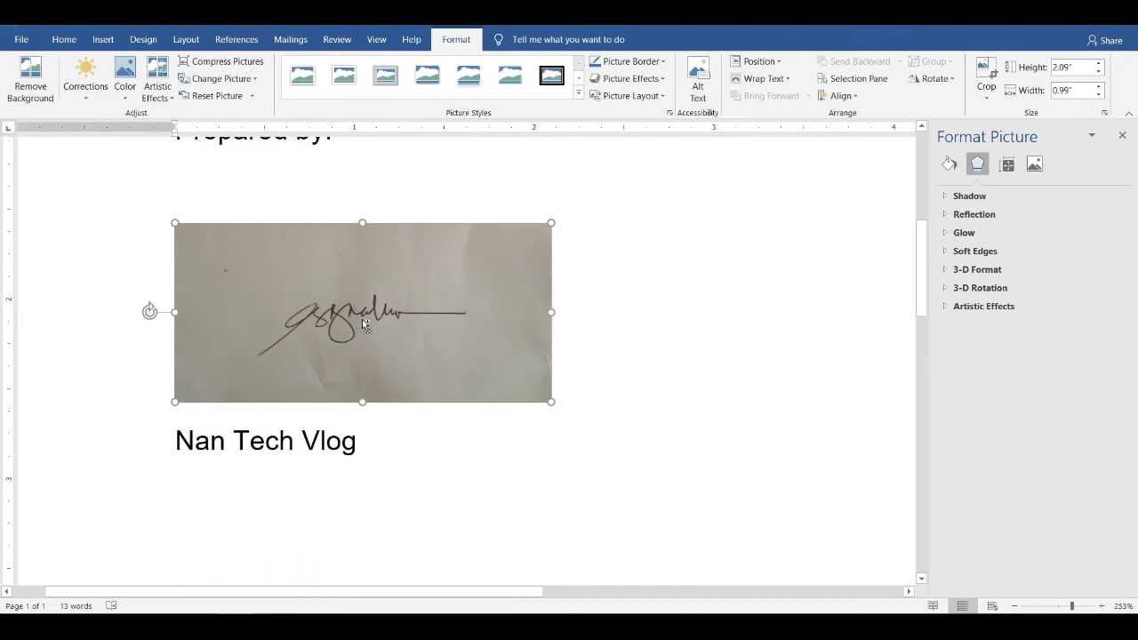
pyautogui.scroll(3, 362, 325)
pyautogui.scroll(3, 362, 322)
pyautogui.scroll(-6, 362, 319)
pyautogui.scroll(-2, 304, 371)
pyautogui.scroll(5, 403, 242)
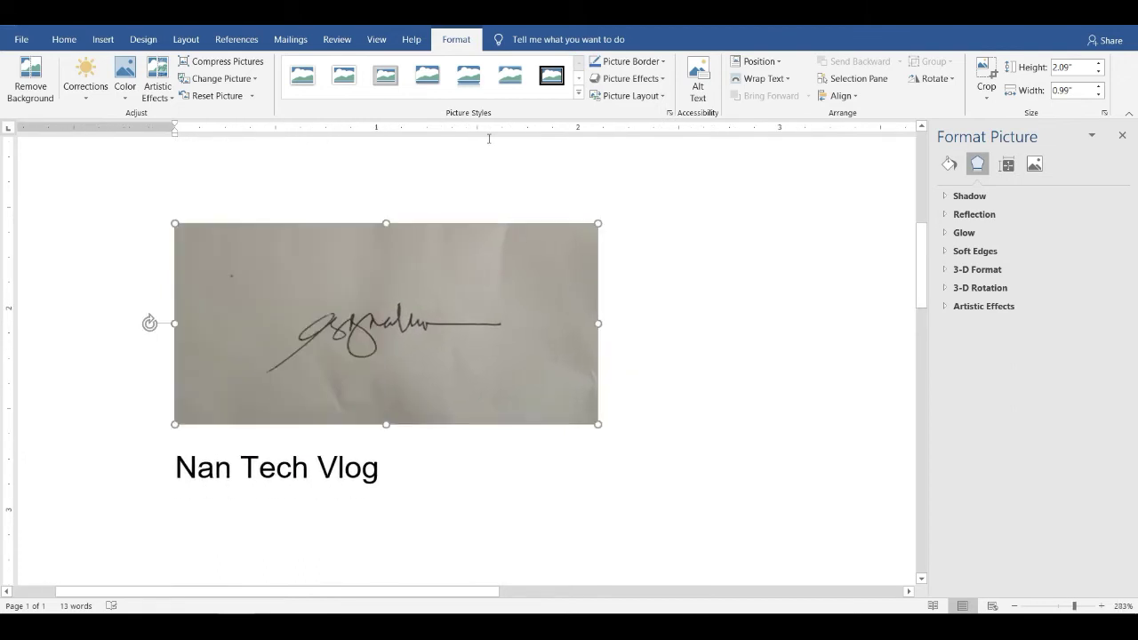
pyautogui.scroll(-2, 354, 282)
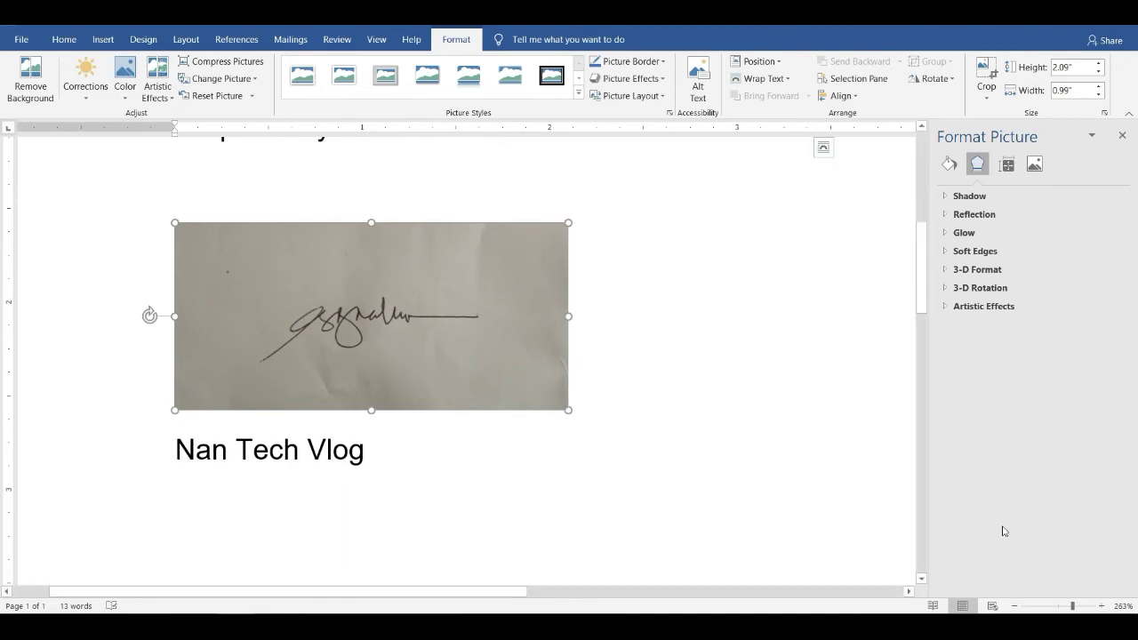
pyautogui.click(1102, 606)
pyautogui.click(1102, 606)
pyautogui.click(1102, 606)
pyautogui.click(1101, 606)
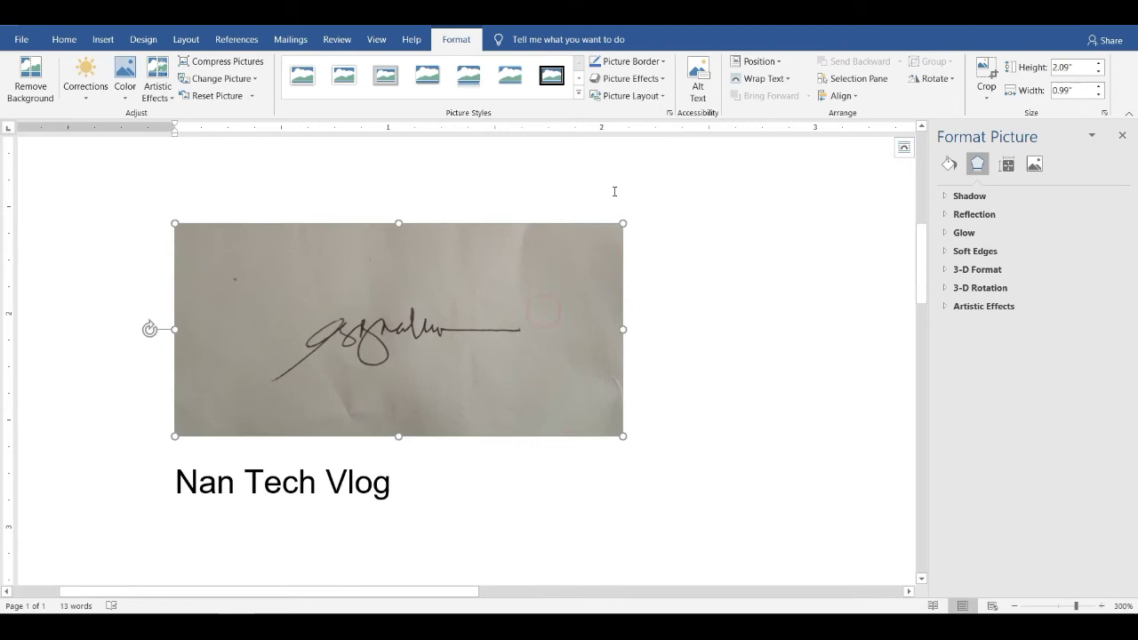
# Select the signature picture above 'Nan Tech Vlog'
pyautogui.click(489, 271)
pyautogui.click(762, 271)
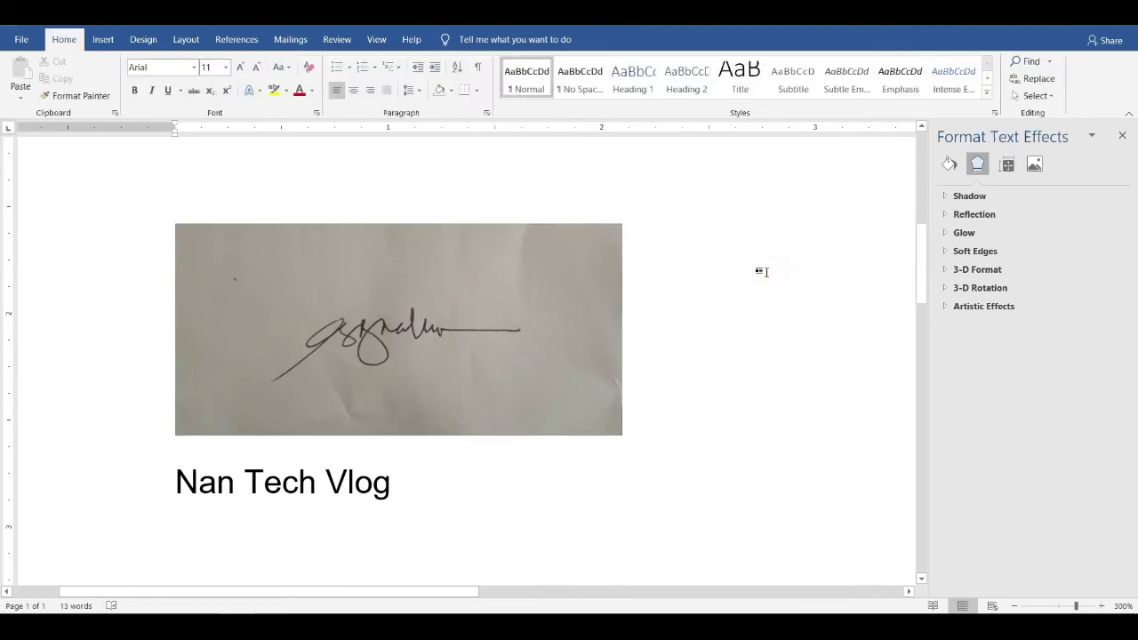
pyautogui.click(419, 300)
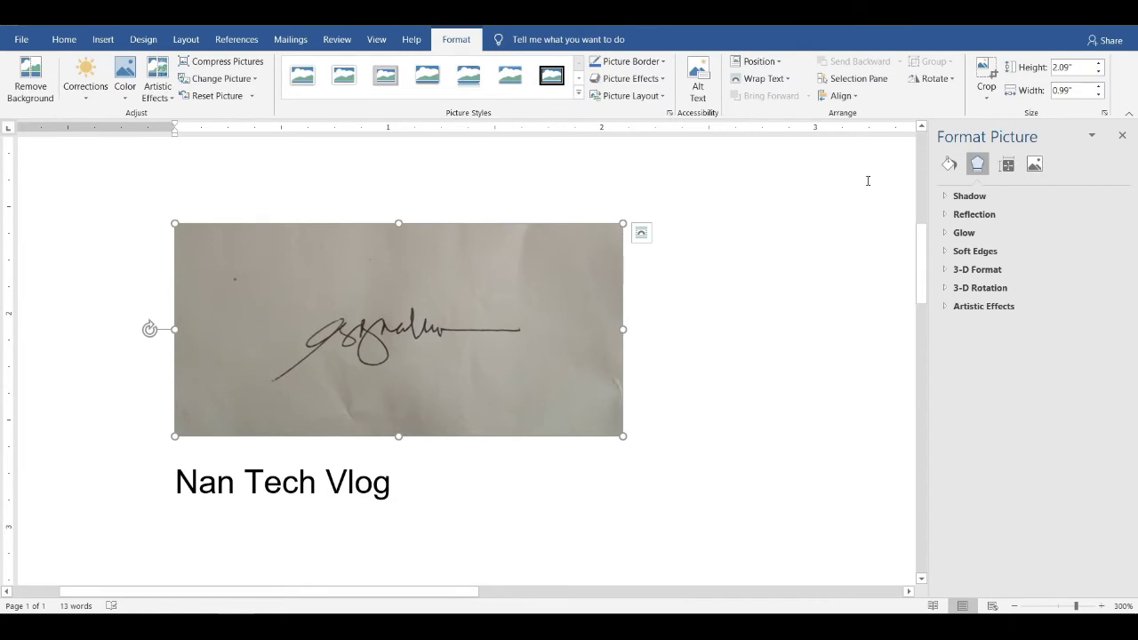
# Crop the signature photo to a tight 1.25" by 0.42" strip around the handwriting
pyautogui.click(990, 73)
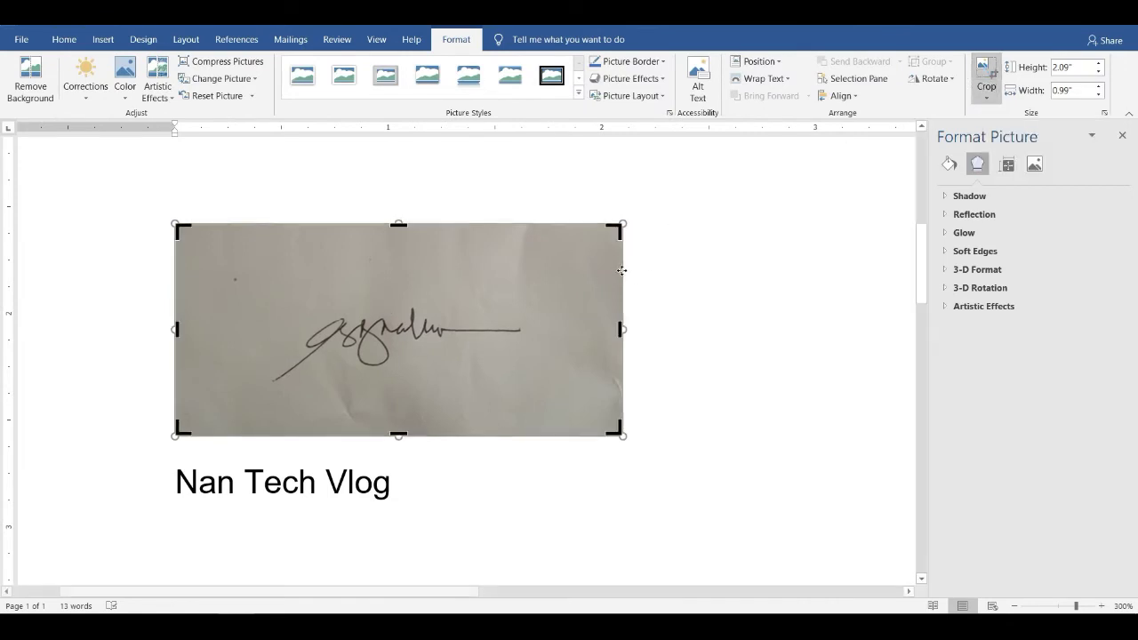
pyautogui.moveTo(615, 230); pyautogui.dragTo(525, 304)
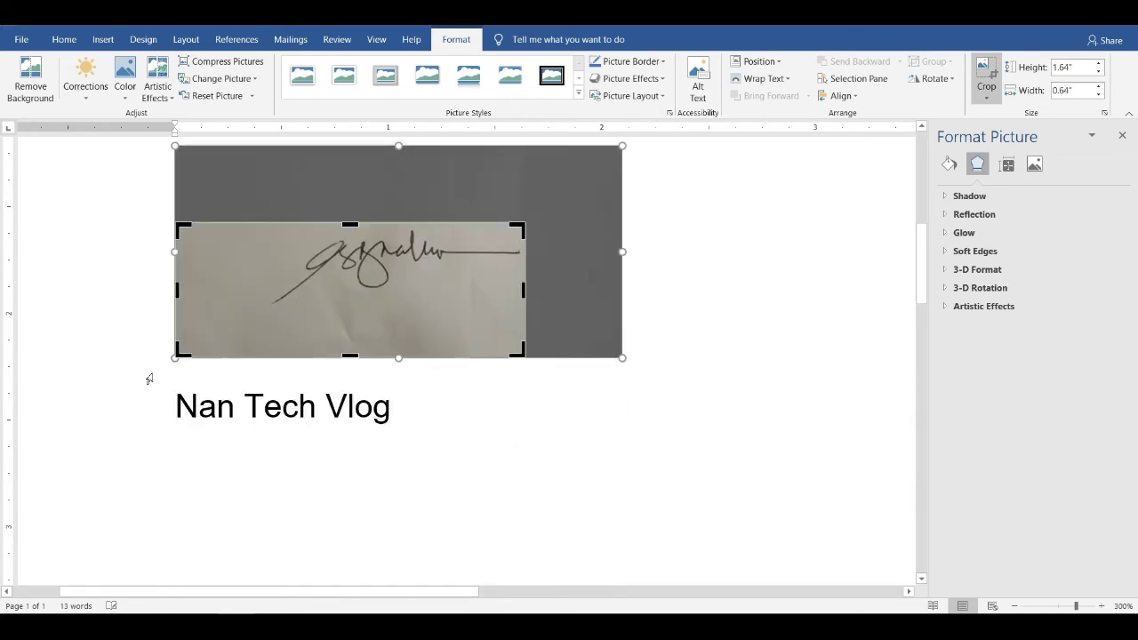
pyautogui.moveTo(176, 356); pyautogui.dragTo(256, 313)
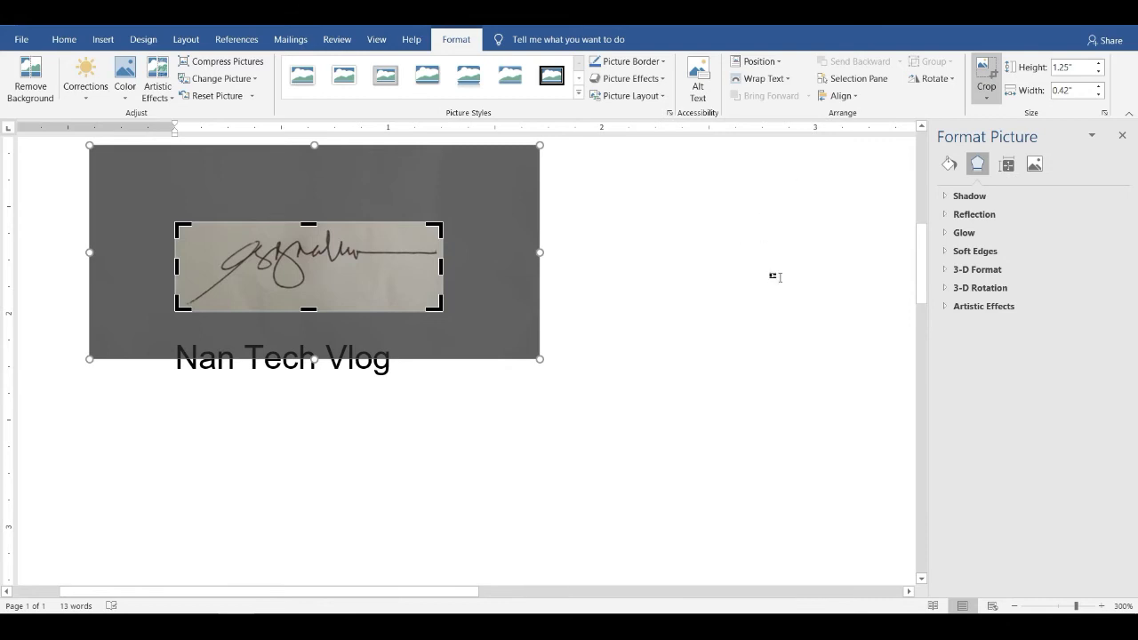
pyautogui.click(774, 276)
pyautogui.click(312, 319)
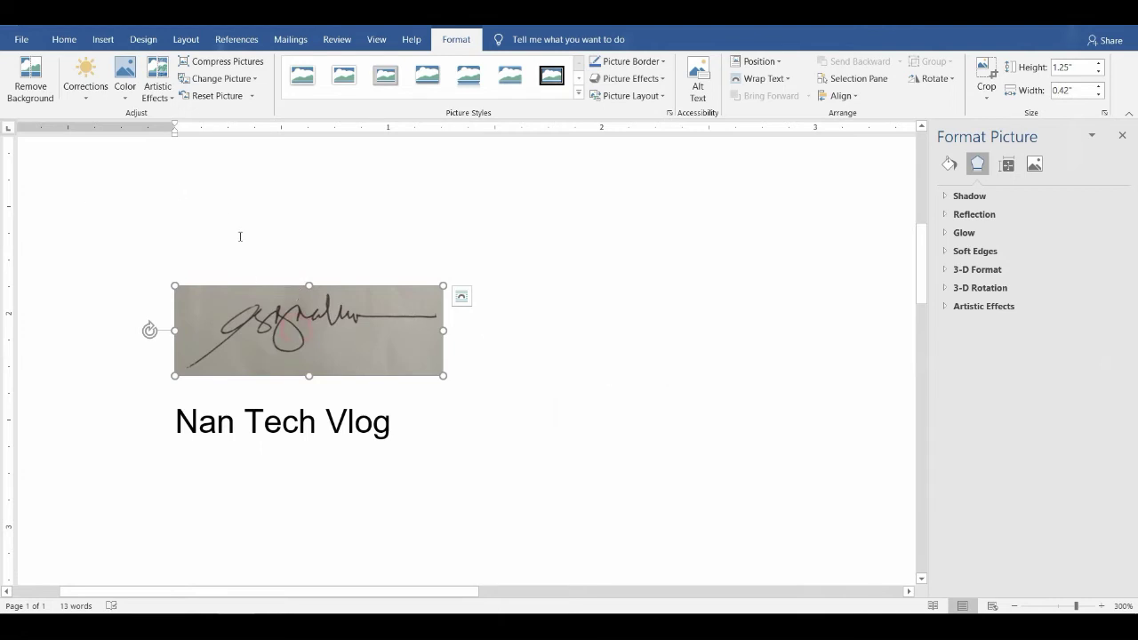
# Recolor the signature picture with 'Black and White: 50%'
pyautogui.click(123, 89)
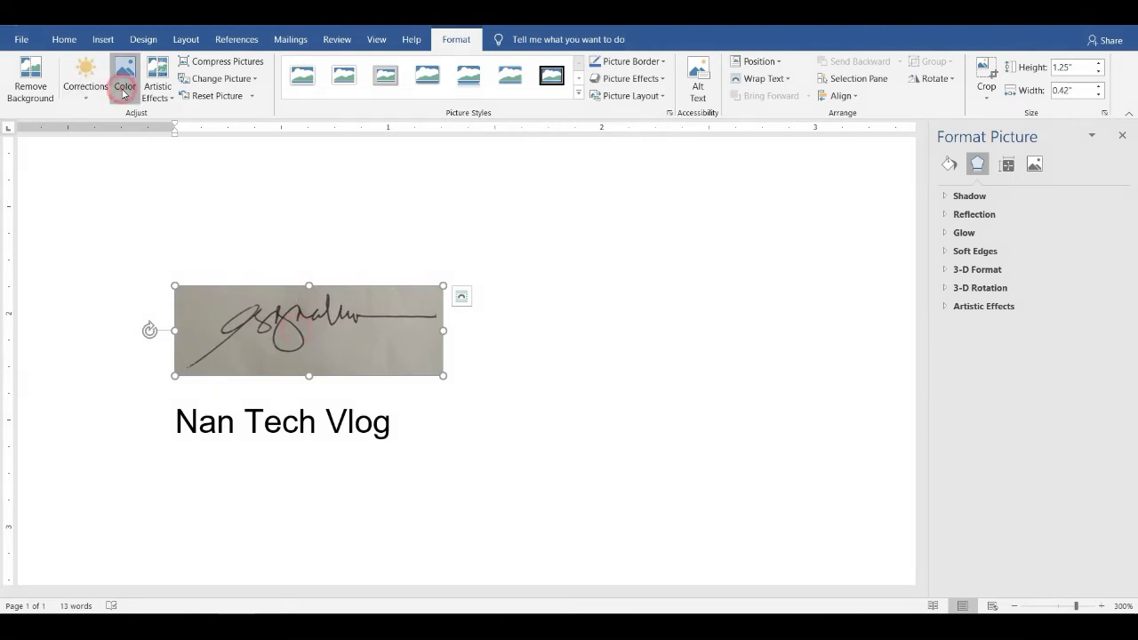
pyautogui.click(401, 201)
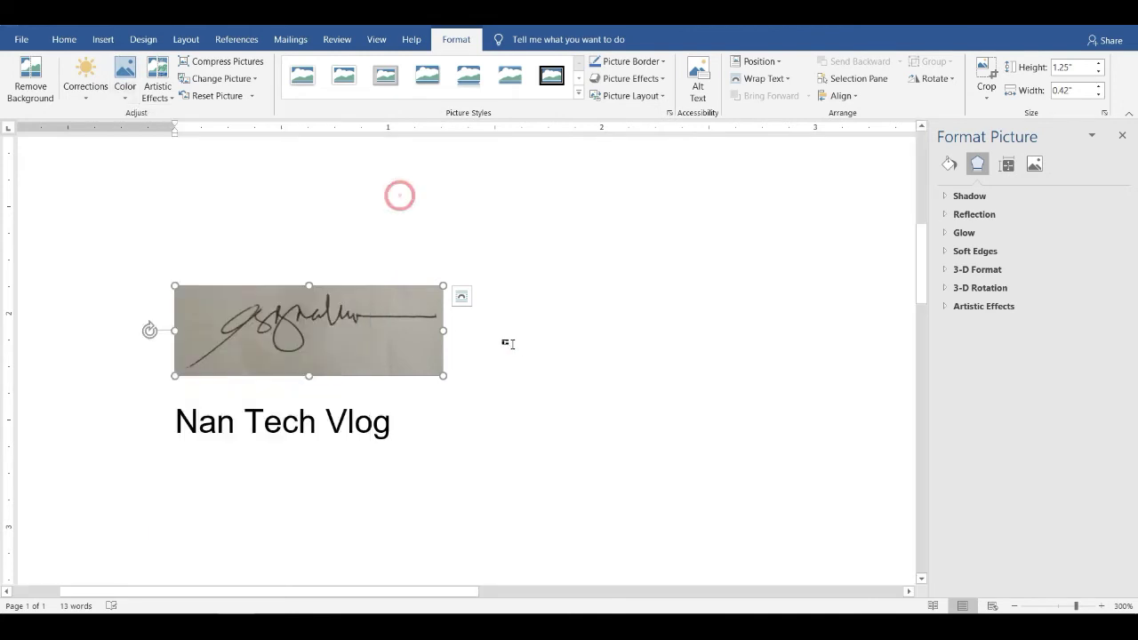
pyautogui.click(509, 345)
pyautogui.click(347, 322)
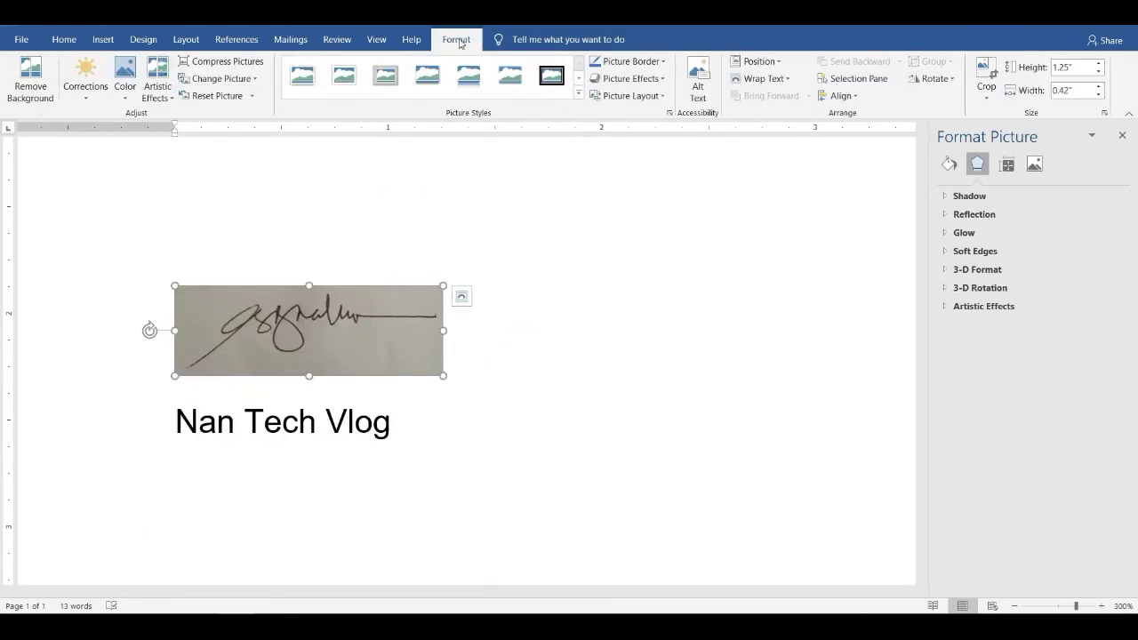
pyautogui.click(125, 85)
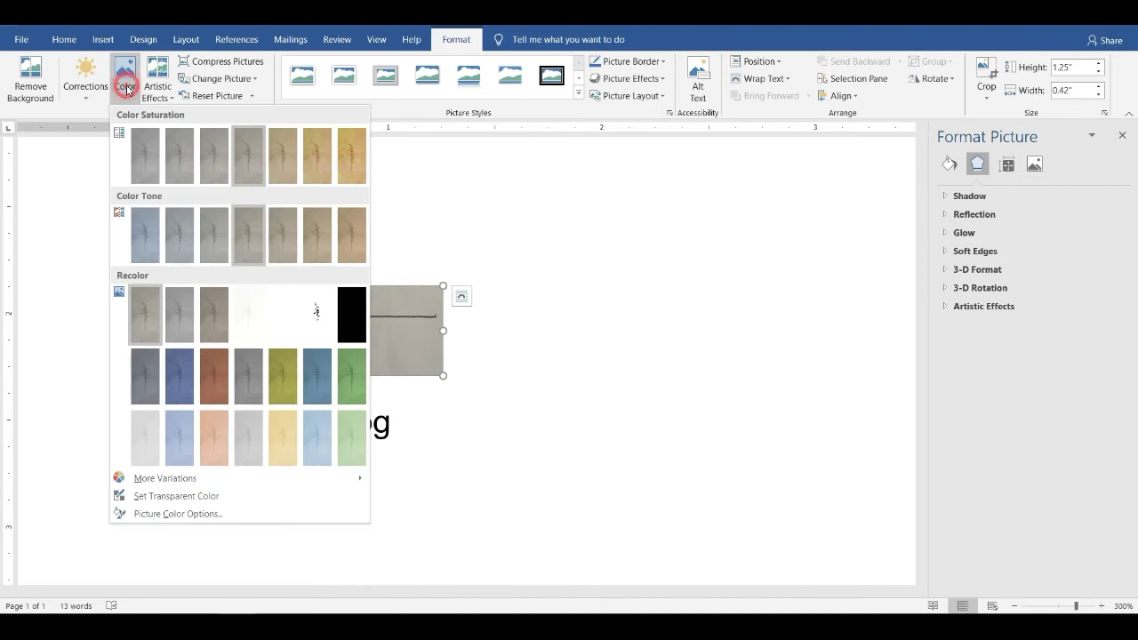
pyautogui.click(316, 329)
pyautogui.click(519, 376)
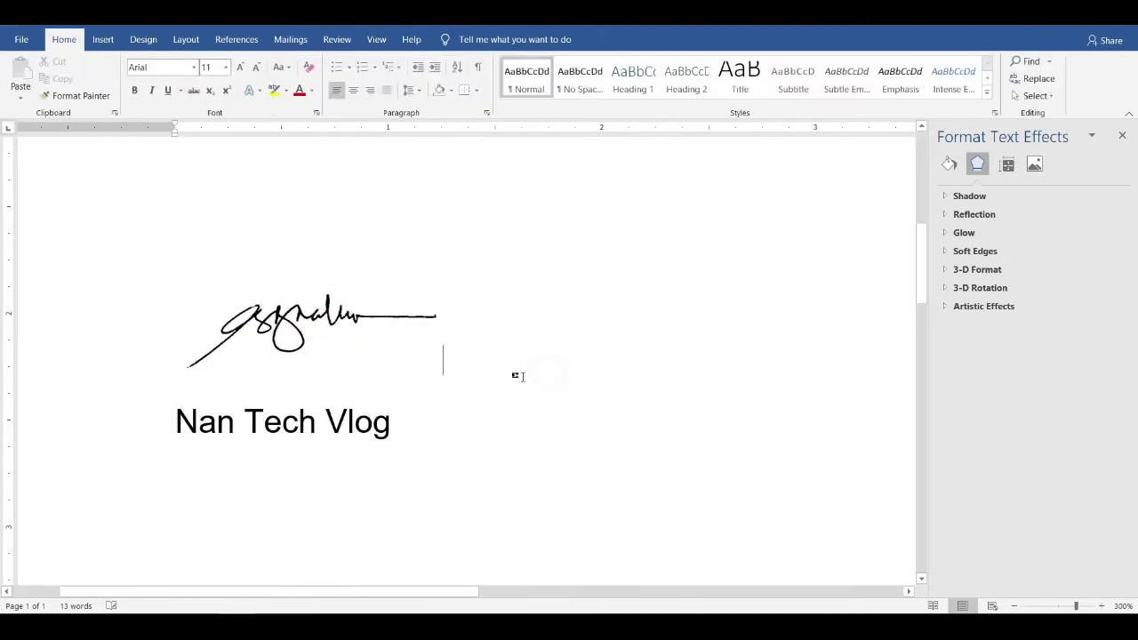
pyautogui.scroll(5, 490, 375)
pyautogui.scroll(-4, 490, 374)
pyautogui.scroll(-3, 490, 375)
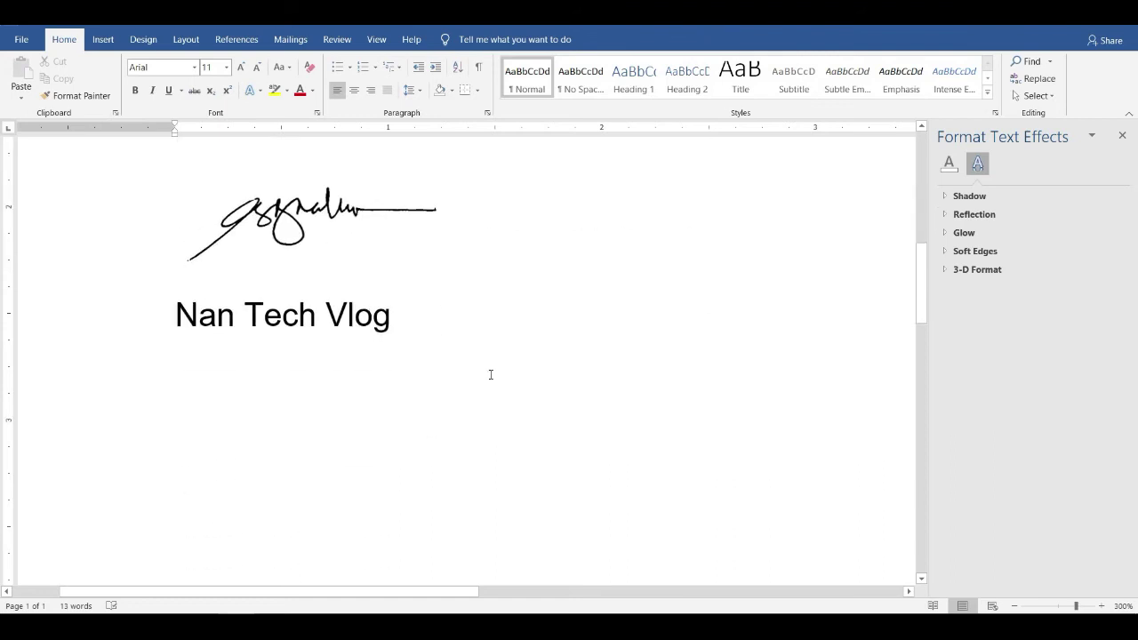
pyautogui.scroll(2, 471, 363)
pyautogui.click(297, 327)
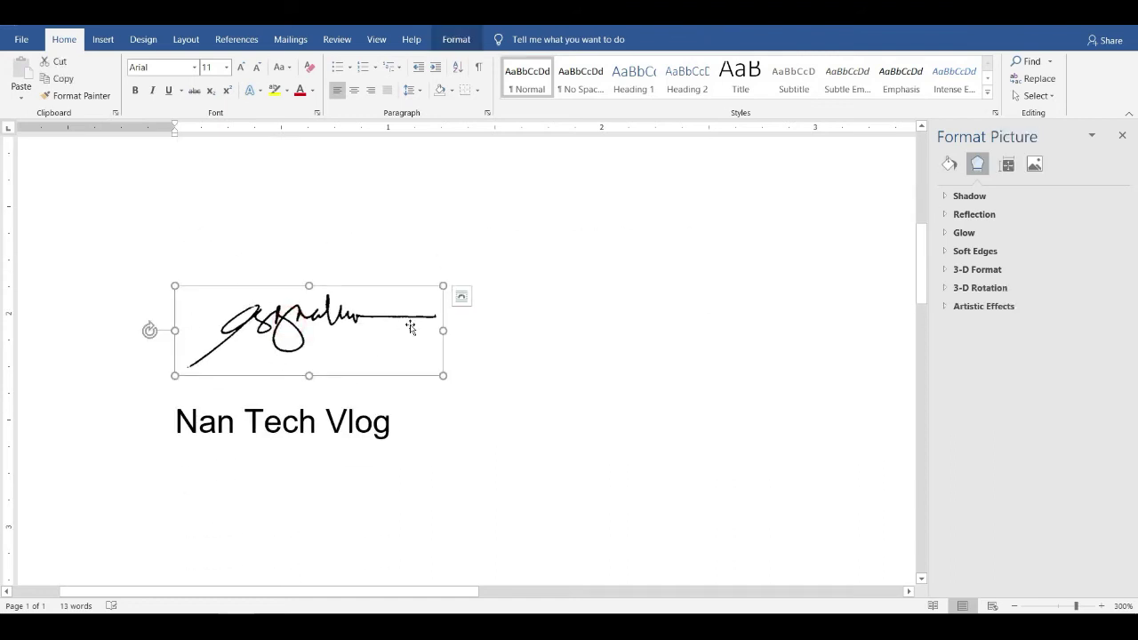
# Set the signature's text wrapping to Behind Text
pyautogui.click(462, 41)
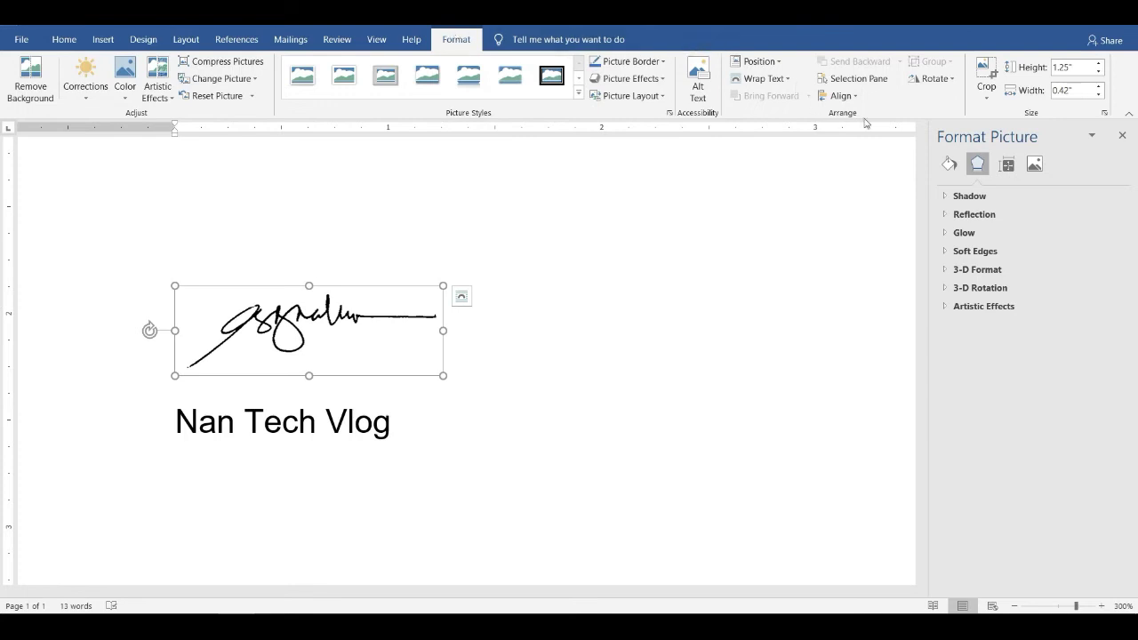
pyautogui.click(757, 80)
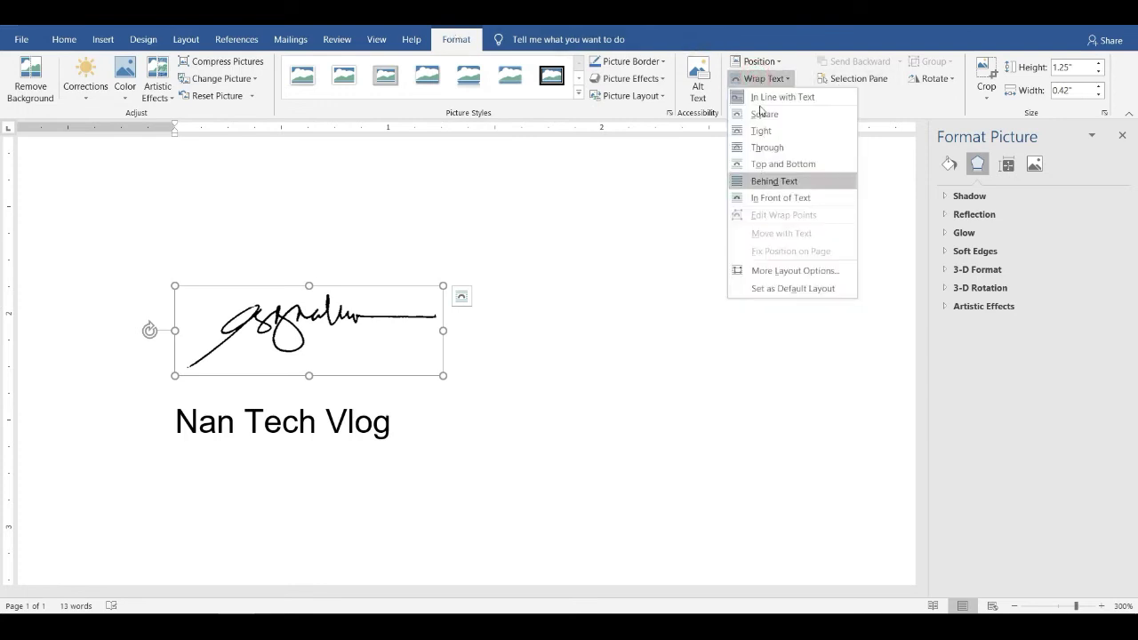
pyautogui.click(769, 181)
# Drag the signature down over 'Nan Tech Vlog', check the placement, and reselect it
pyautogui.moveTo(293, 319); pyautogui.dragTo(266, 343)
pyautogui.click(457, 368)
pyautogui.scroll(3, 293, 295)
pyautogui.scroll(2, 285, 266)
pyautogui.click(282, 260)
pyautogui.scroll(-5, 276, 355)
pyautogui.scroll(-1, 271, 415)
pyautogui.click(264, 217)
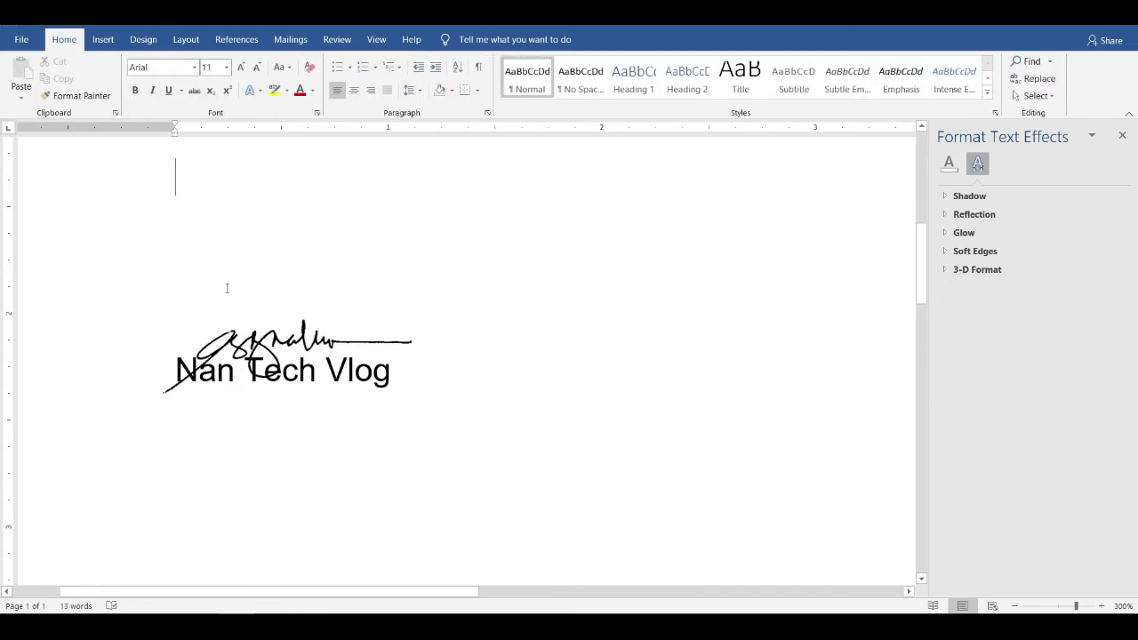
pyautogui.scroll(-1, 227, 293)
pyautogui.scroll(3, 230, 373)
pyautogui.scroll(-3, 238, 404)
pyautogui.scroll(1, 258, 356)
pyautogui.scroll(1, 271, 304)
pyautogui.click(282, 383)
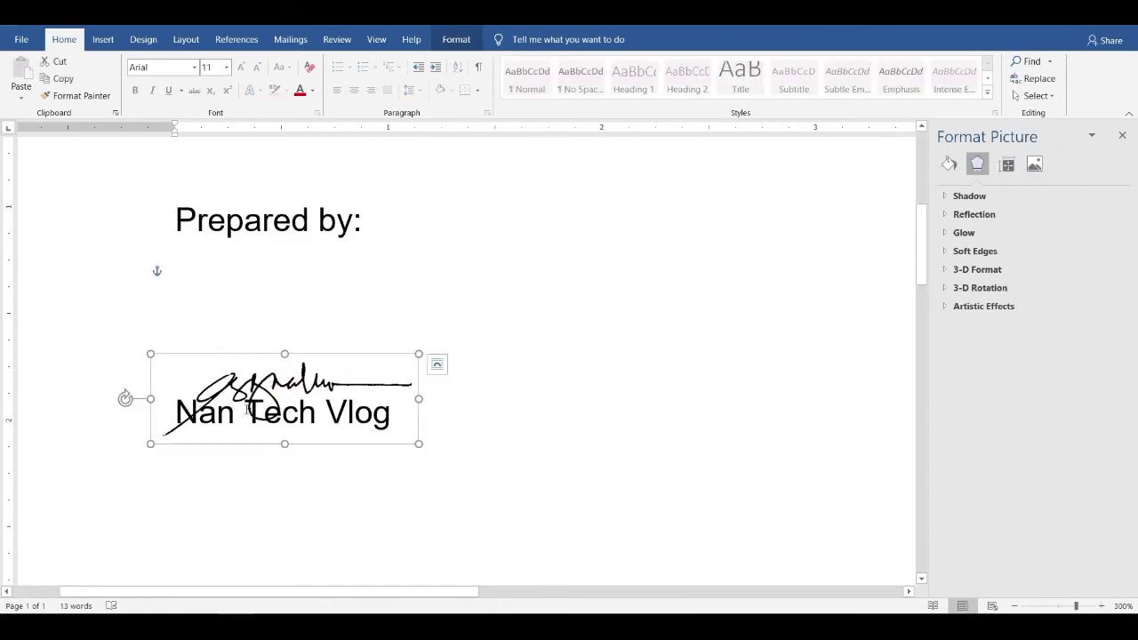
# Switch the signature's wrapping to In Front of Text, hiding 'Nan Tech Vlog'
pyautogui.click(457, 39)
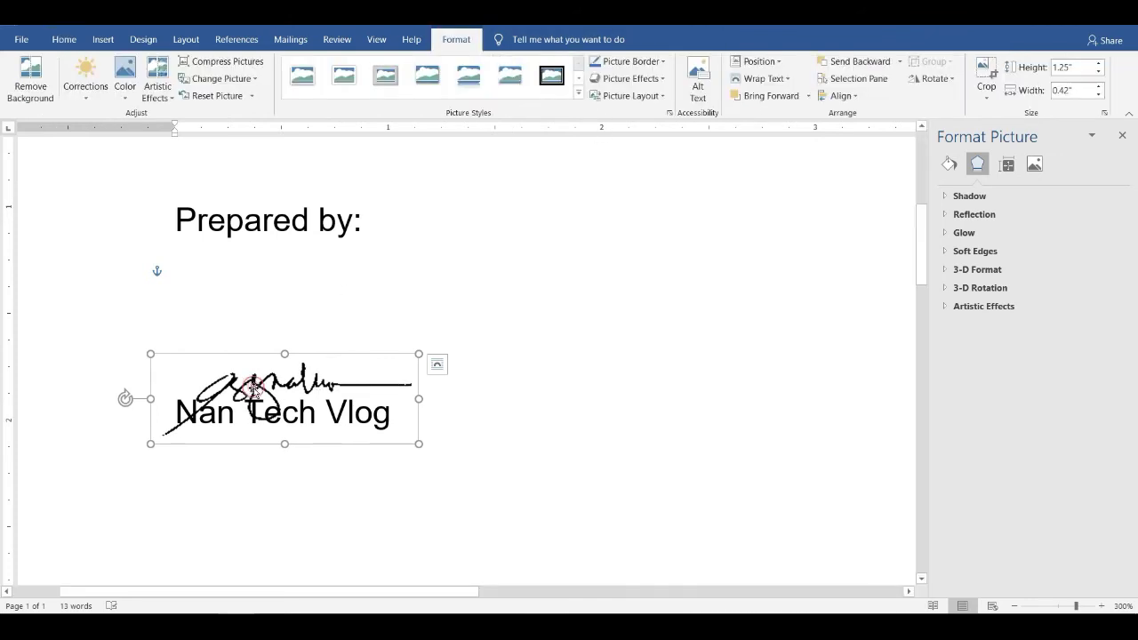
pyautogui.click(763, 79)
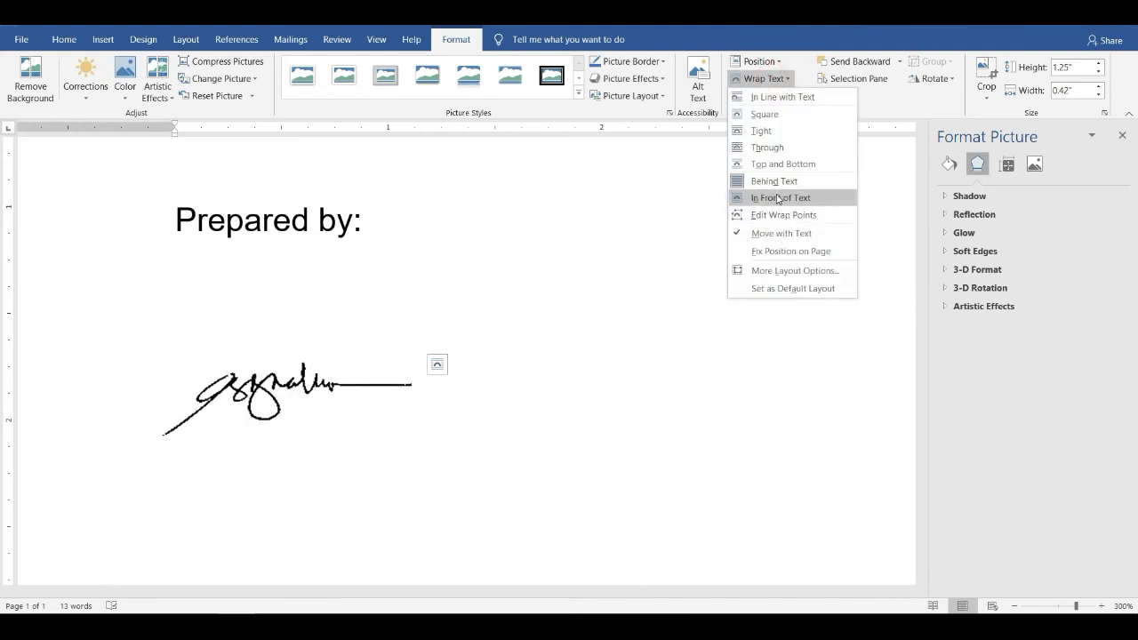
pyautogui.click(778, 198)
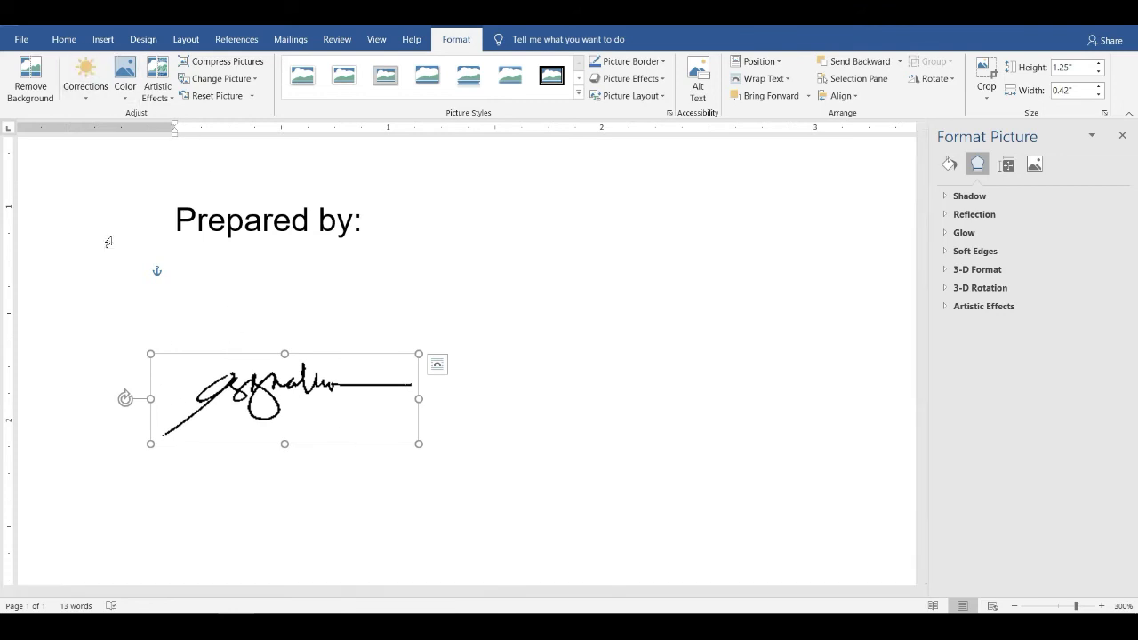
# Remove the signature's white background, keeping its faint lower-left, right-end and top strokes
pyautogui.click(32, 92)
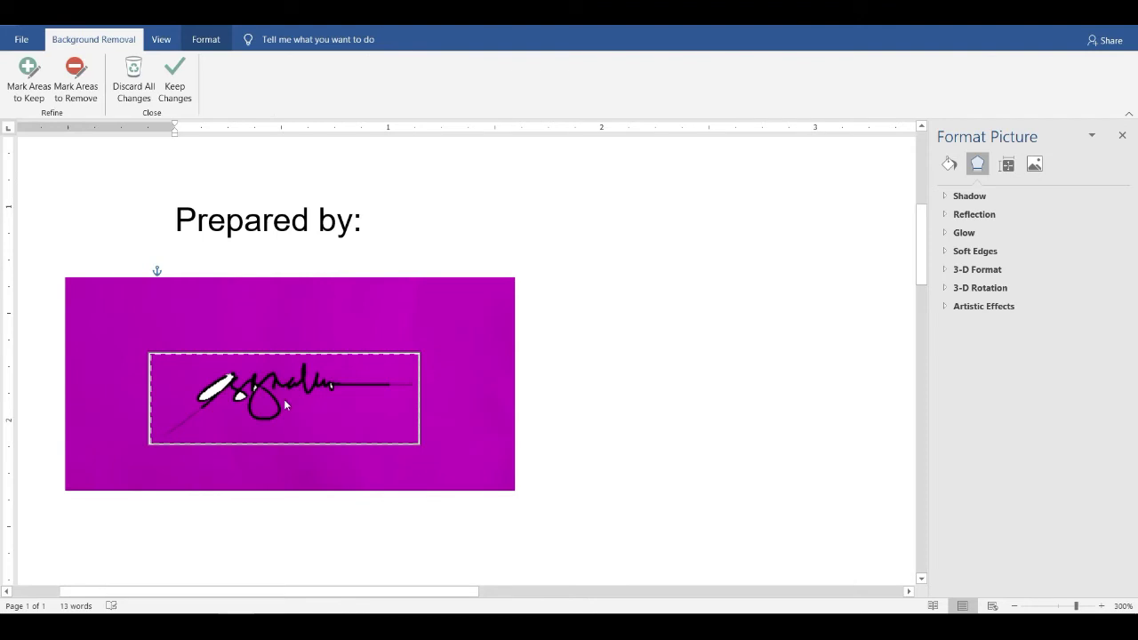
pyautogui.scroll(5, 277, 414)
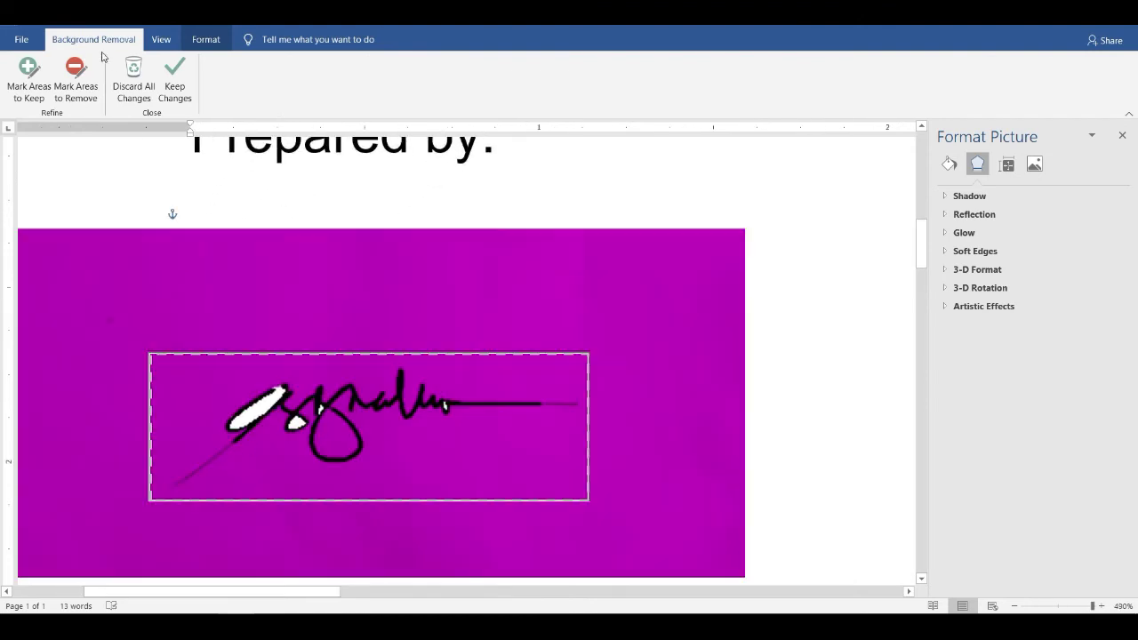
pyautogui.click(27, 86)
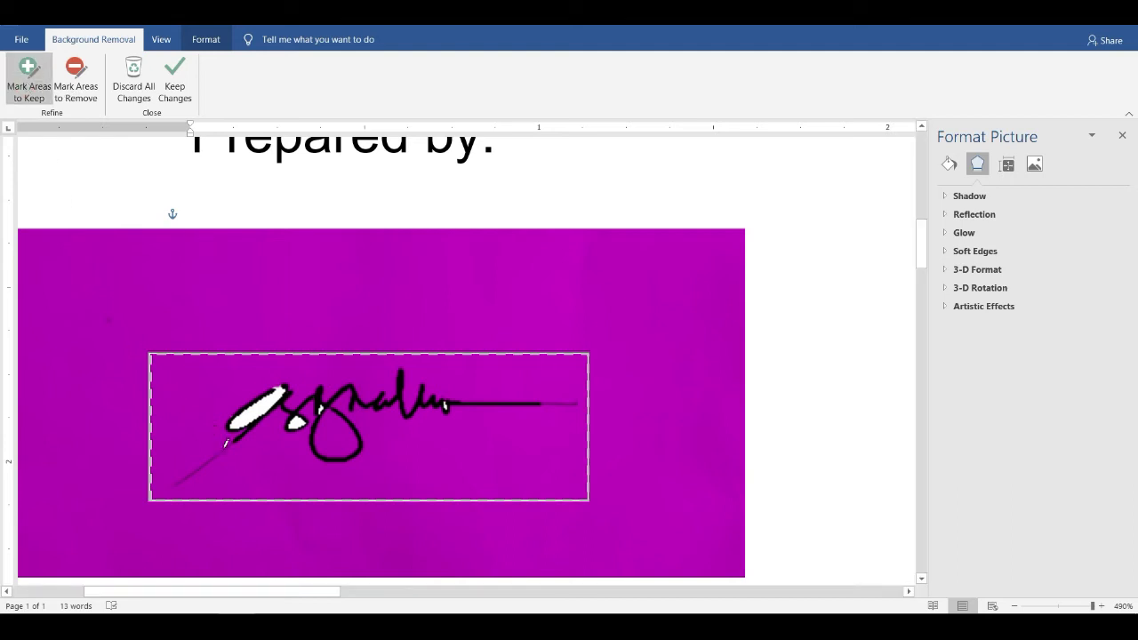
pyautogui.moveTo(196, 471)
pyautogui.mouseDown()
pyautogui.moveTo(222, 449)
pyautogui.moveTo(177, 481)
pyautogui.mouseUp()
pyautogui.moveTo(553, 401); pyautogui.dragTo(580, 400)
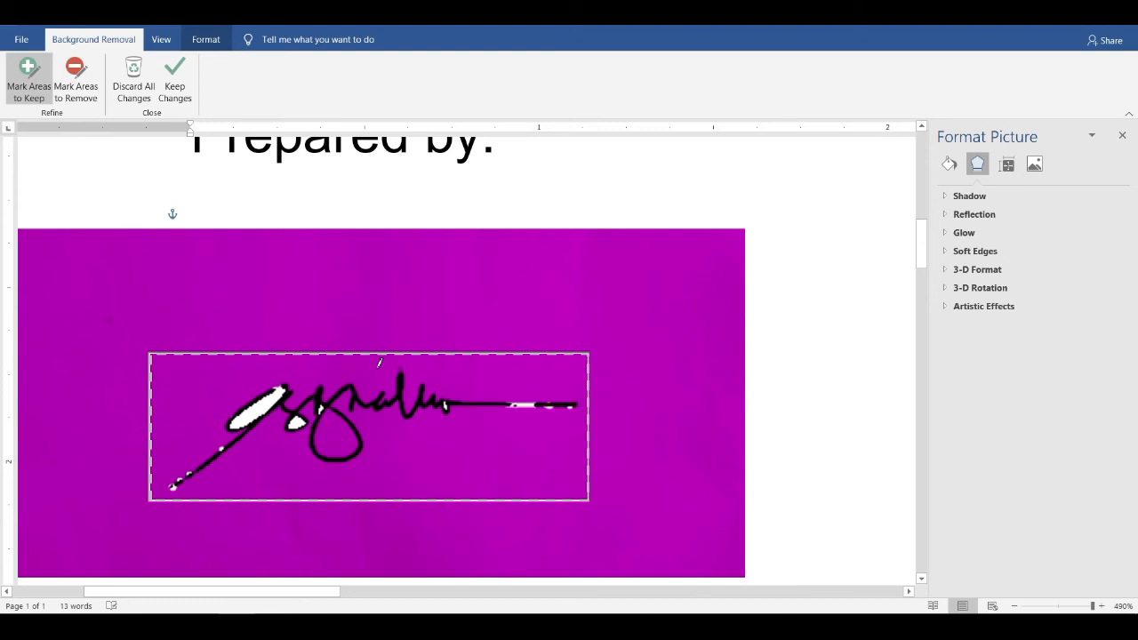
pyautogui.moveTo(403, 365); pyautogui.dragTo(397, 366)
pyautogui.click(180, 87)
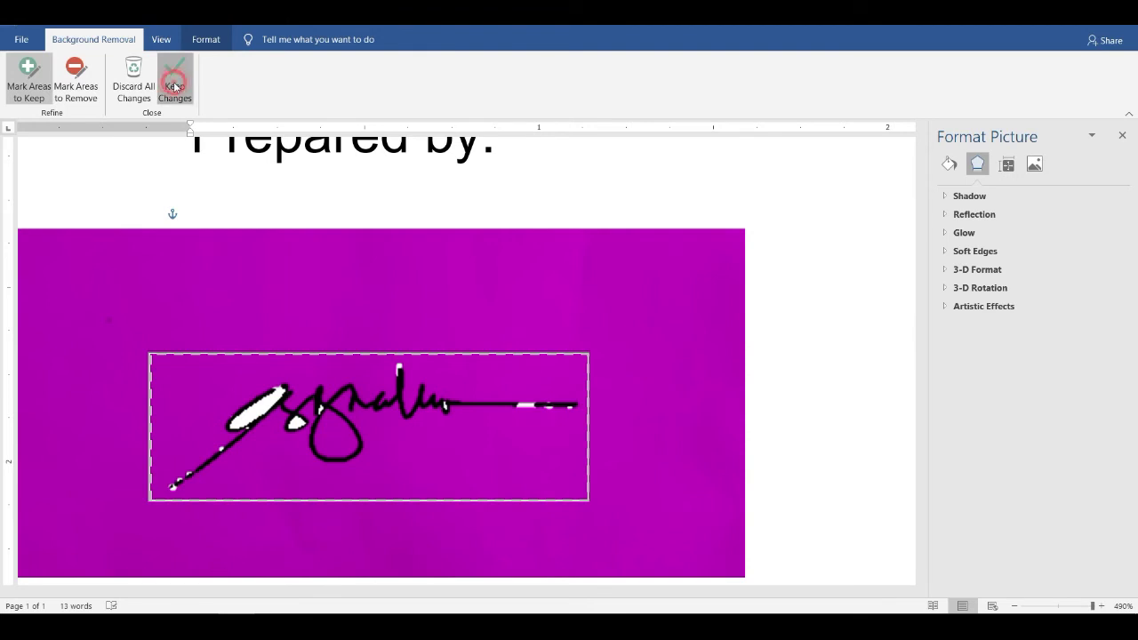
pyautogui.click(178, 89)
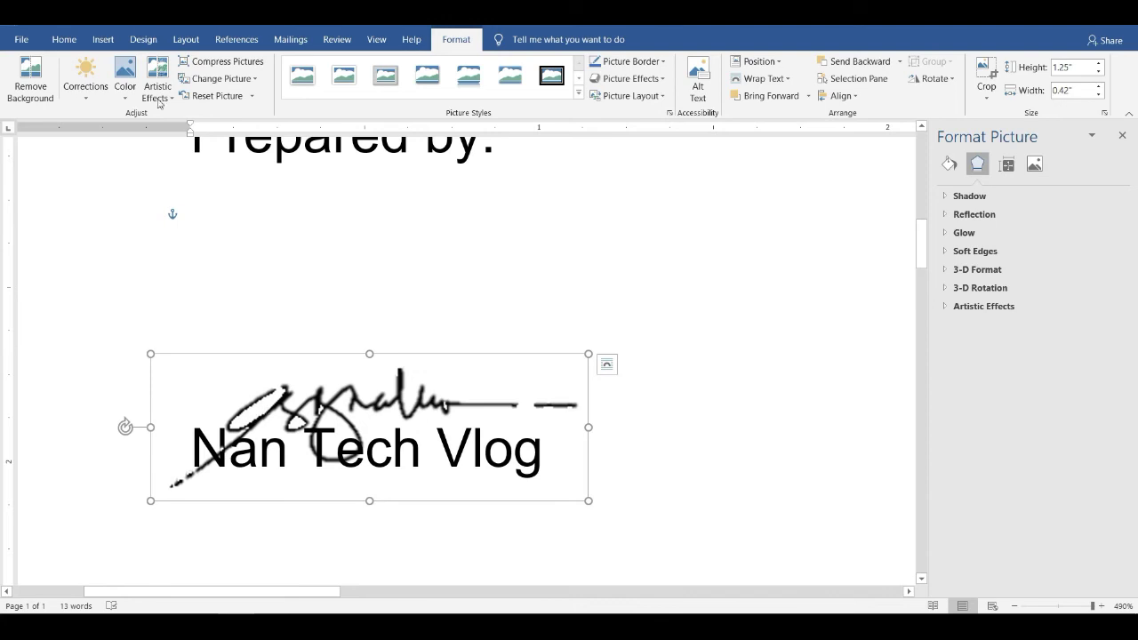
# Reopen background removal and mark the white spots inside the signature for removal
pyautogui.click(30, 80)
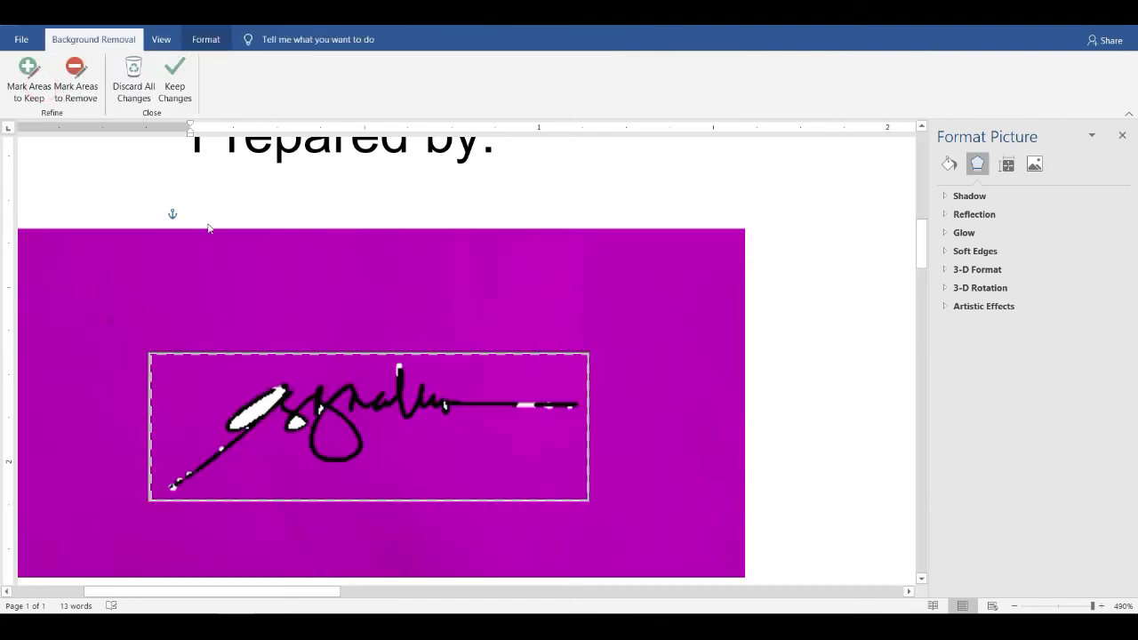
pyautogui.click(28, 80)
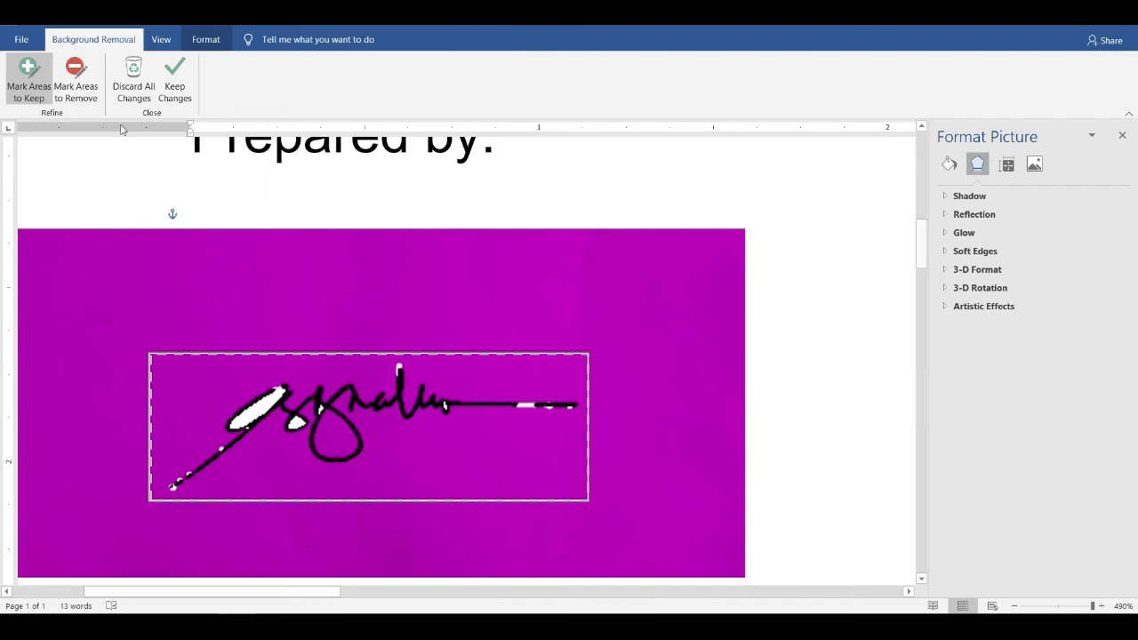
pyautogui.click(76, 80)
pyautogui.moveTo(266, 422); pyautogui.dragTo(256, 402)
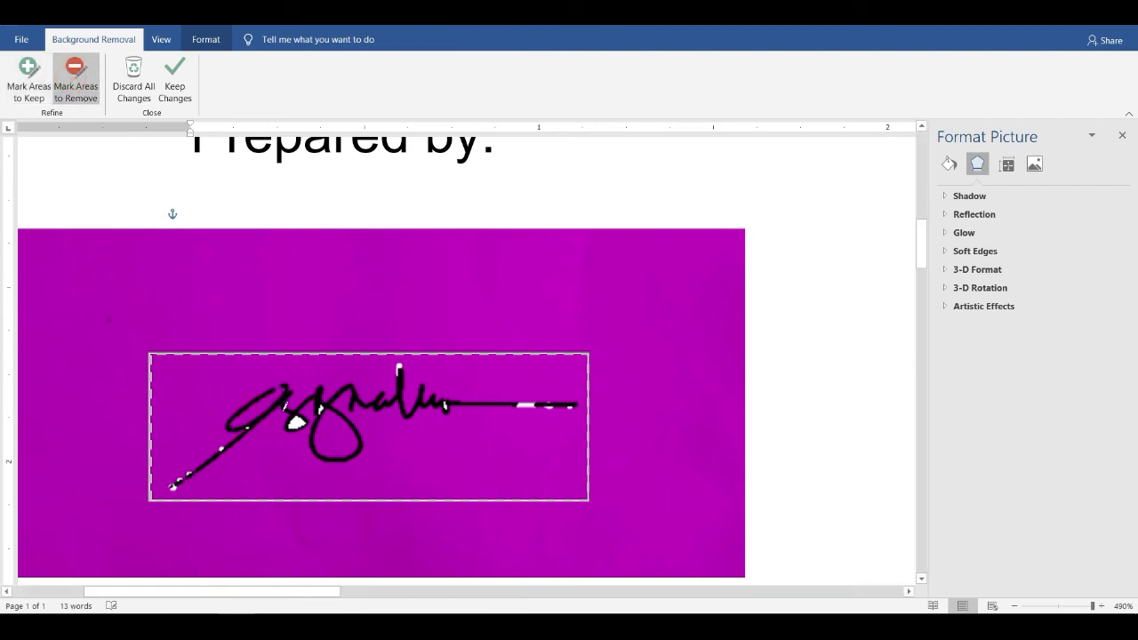
pyautogui.click(298, 420)
# Mark the signature line, lower-left tail and upper strokes to keep, then apply the changes
pyautogui.click(27, 80)
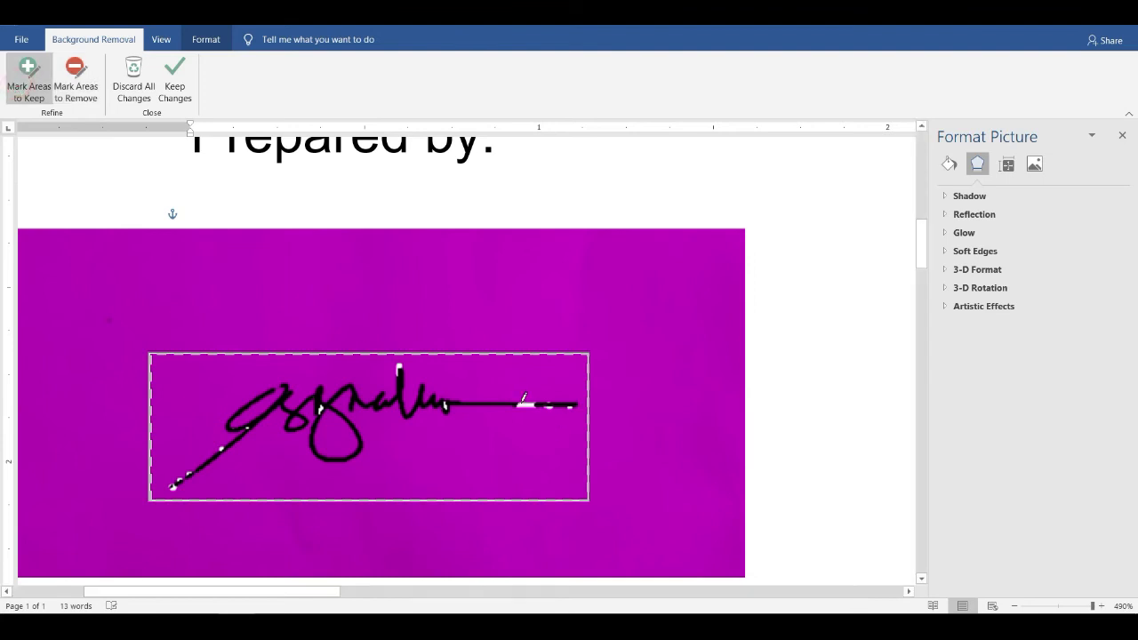
pyautogui.click(528, 404)
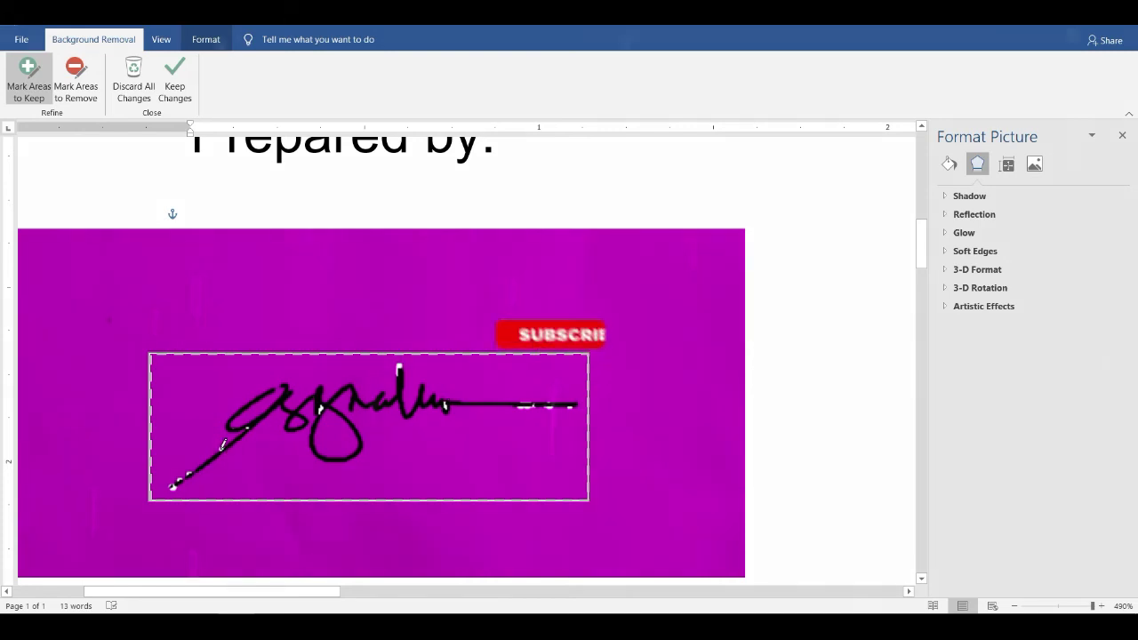
pyautogui.click(222, 449)
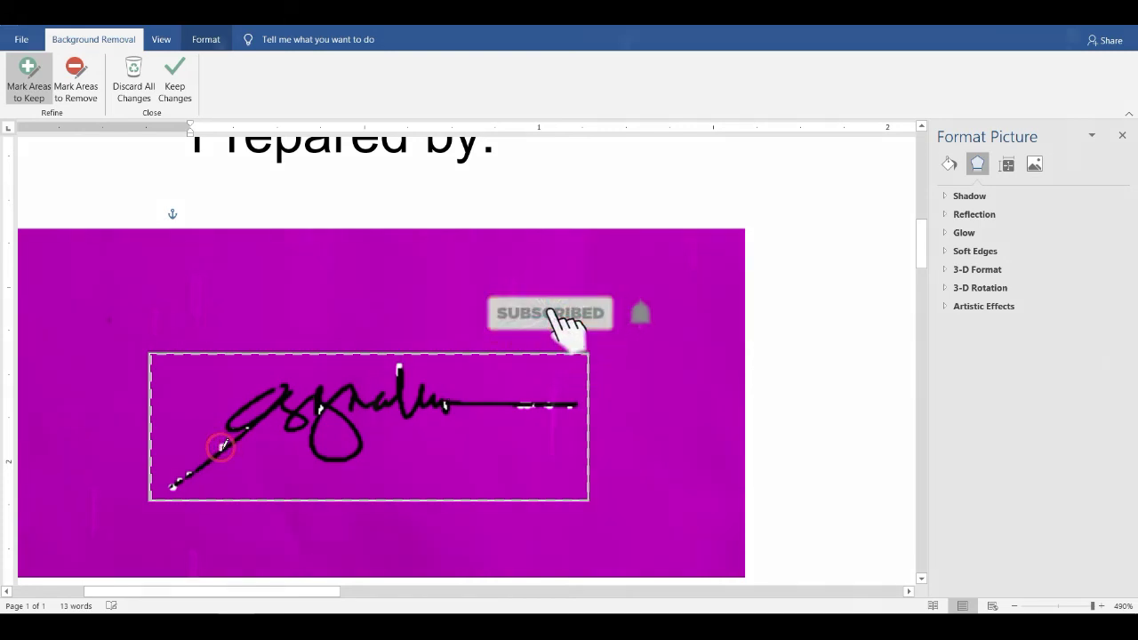
pyautogui.click(217, 453)
pyautogui.click(185, 477)
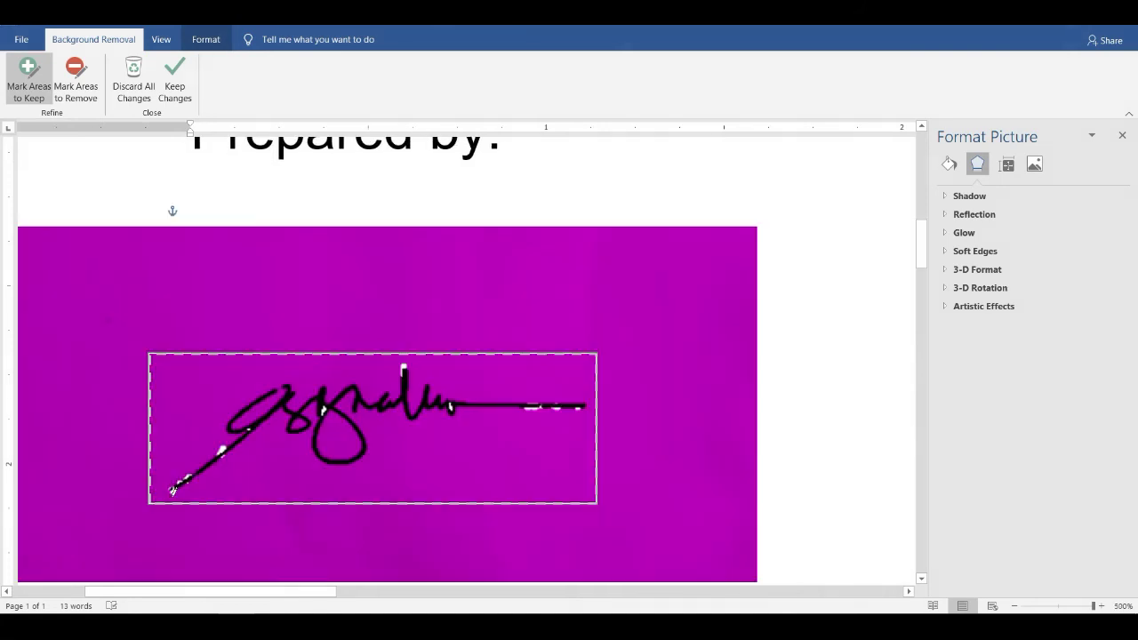
pyautogui.click(175, 486)
pyautogui.click(278, 387)
pyautogui.click(282, 388)
pyautogui.click(174, 80)
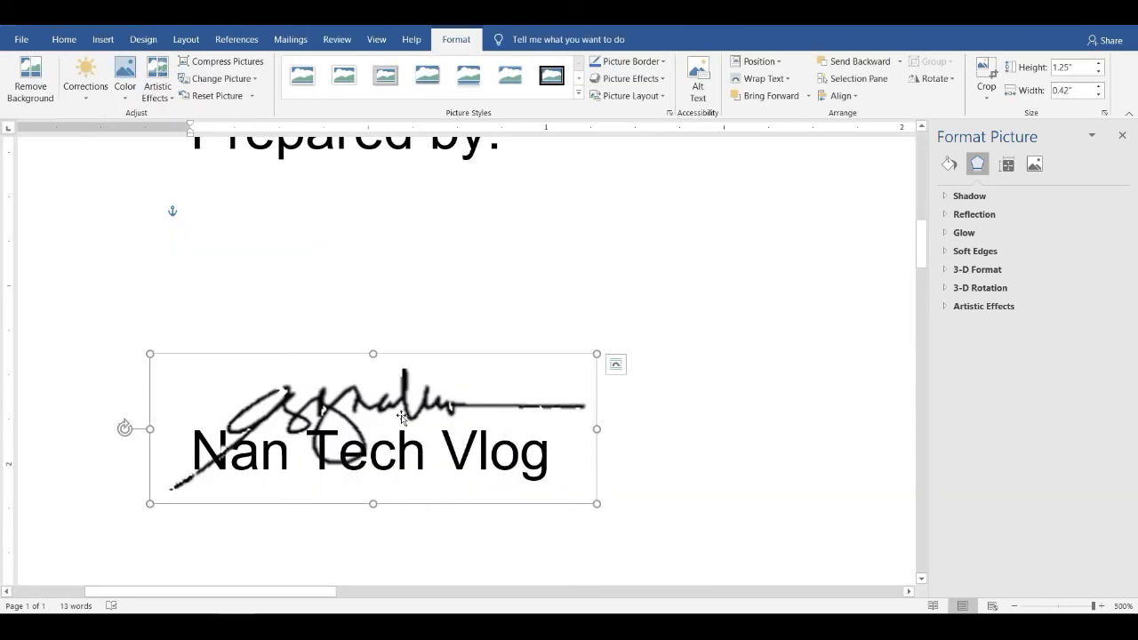
# Redo the signature's background removal, marking two stray spots for removal, and keep the changes
pyautogui.click(30, 80)
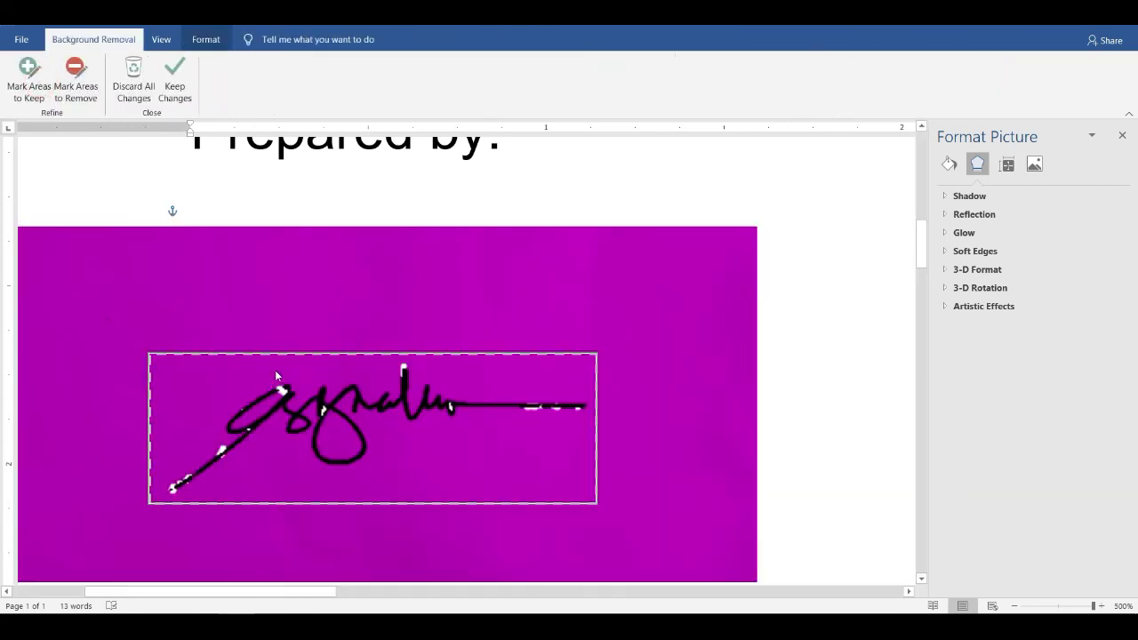
pyautogui.click(26, 85)
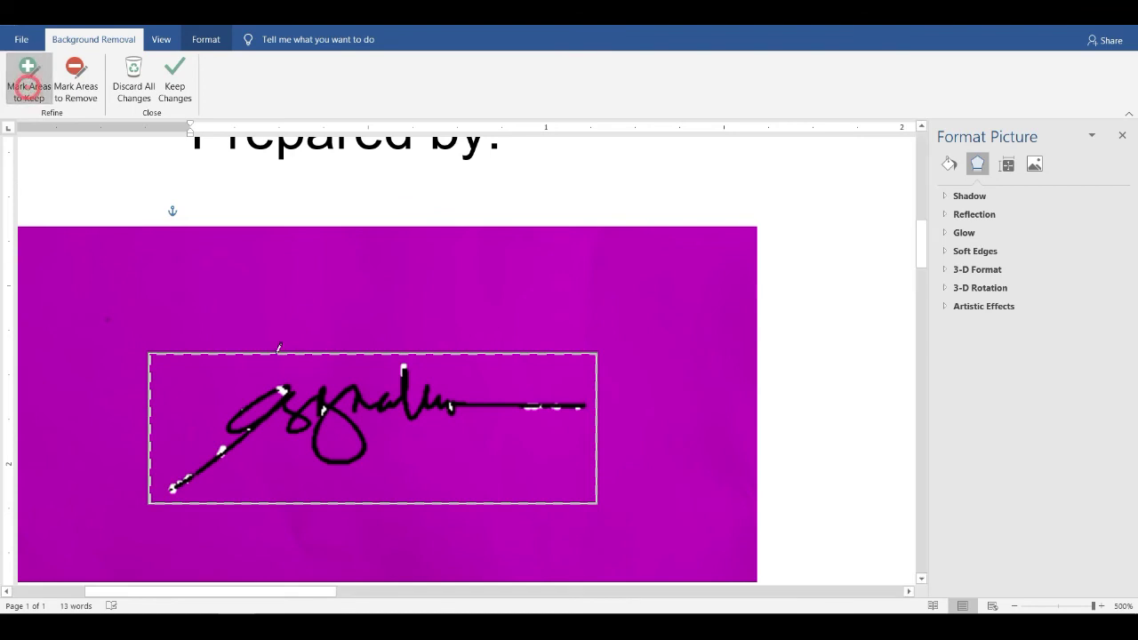
pyautogui.click(76, 85)
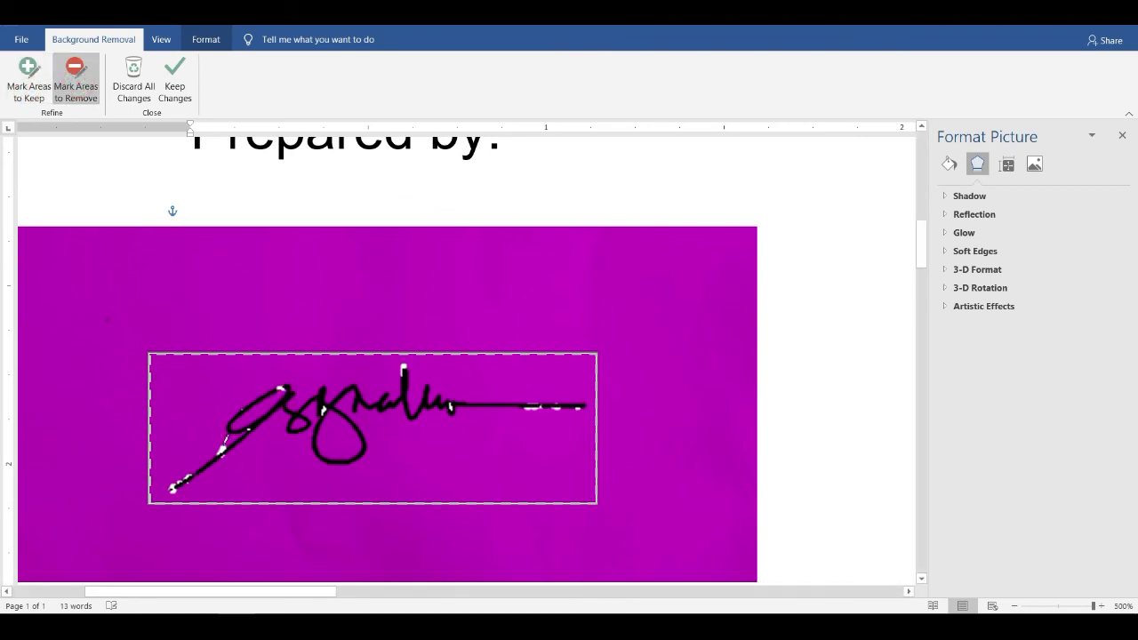
pyautogui.click(221, 444)
pyautogui.click(34, 73)
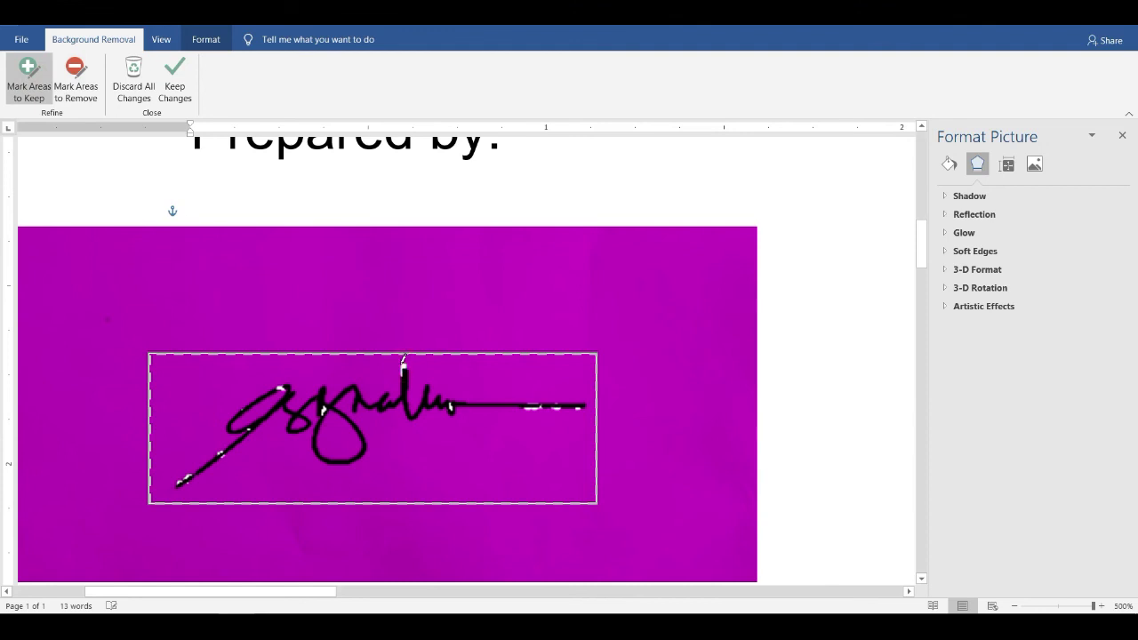
pyautogui.click(76, 80)
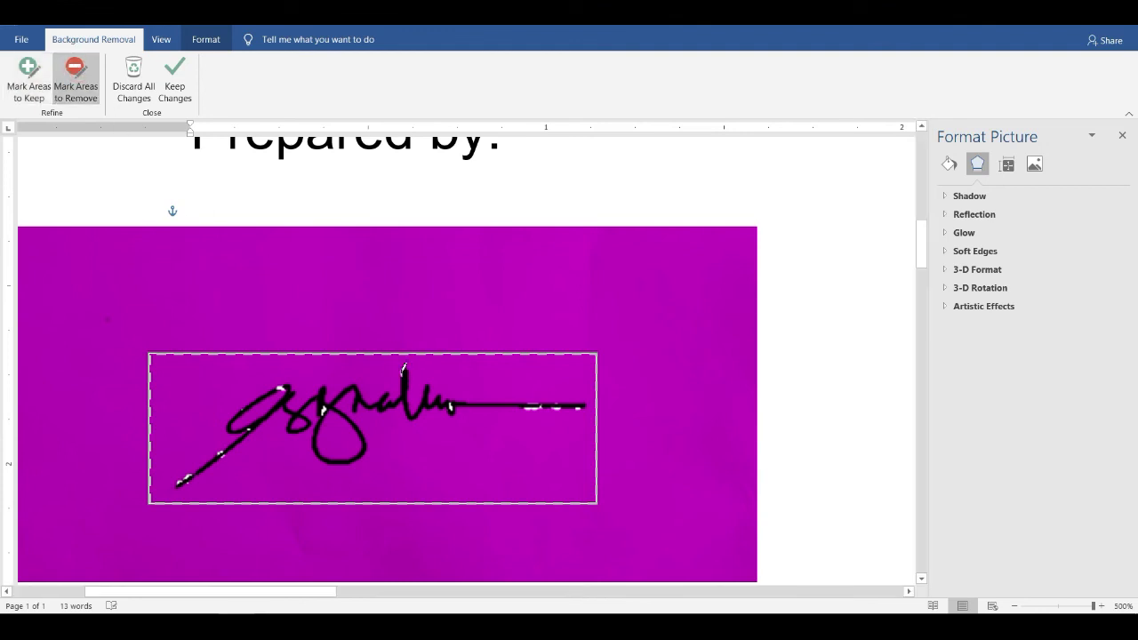
pyautogui.click(175, 78)
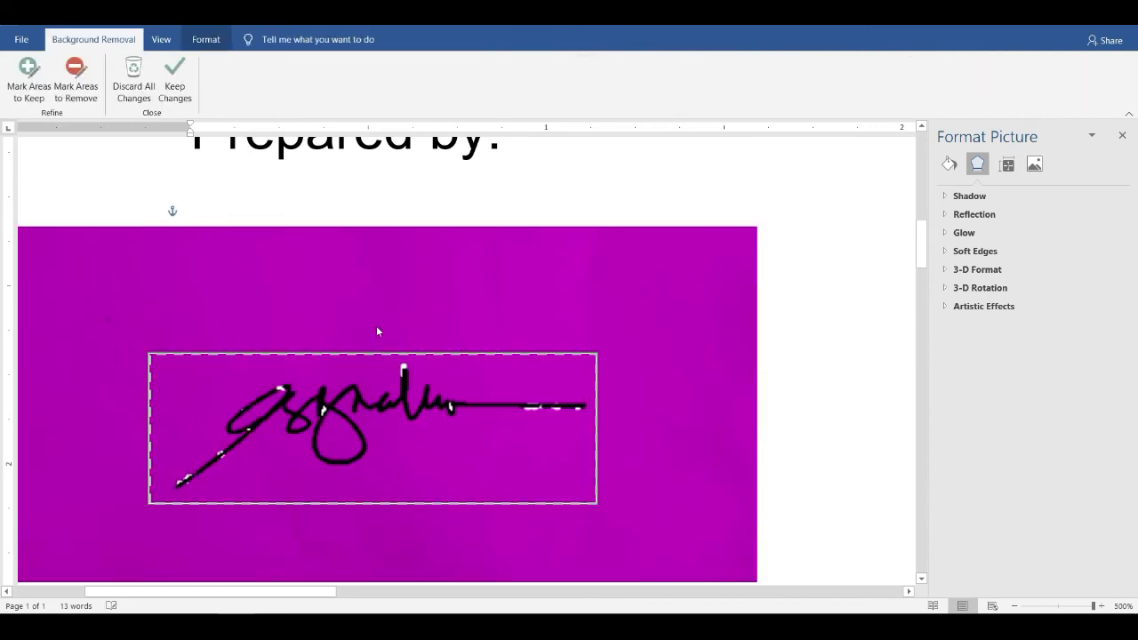
pyautogui.click(173, 80)
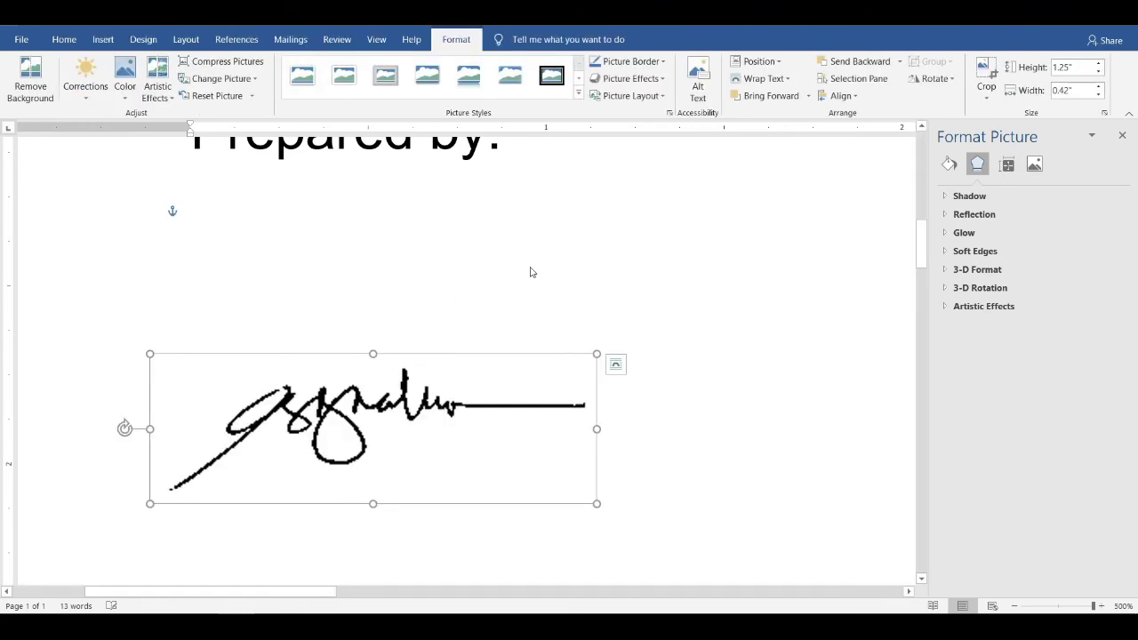
# Send the signature picture behind text so 'Nan Tech Vlog' shows across its strokes
pyautogui.click(530, 272)
pyautogui.click(362, 432)
pyautogui.click(809, 95)
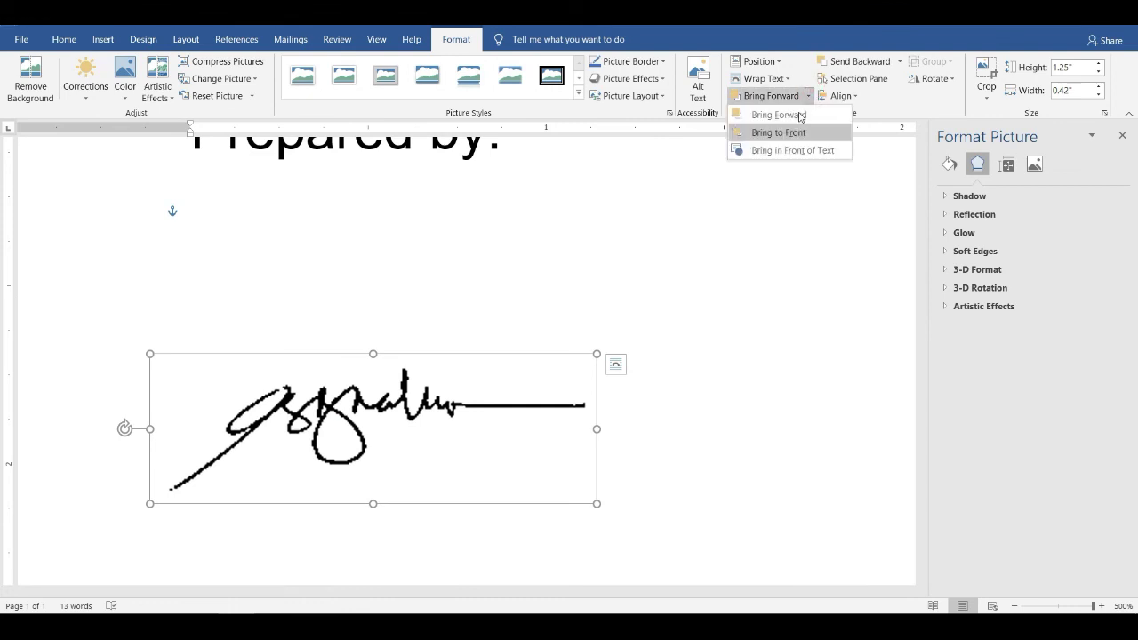
pyautogui.click(853, 63)
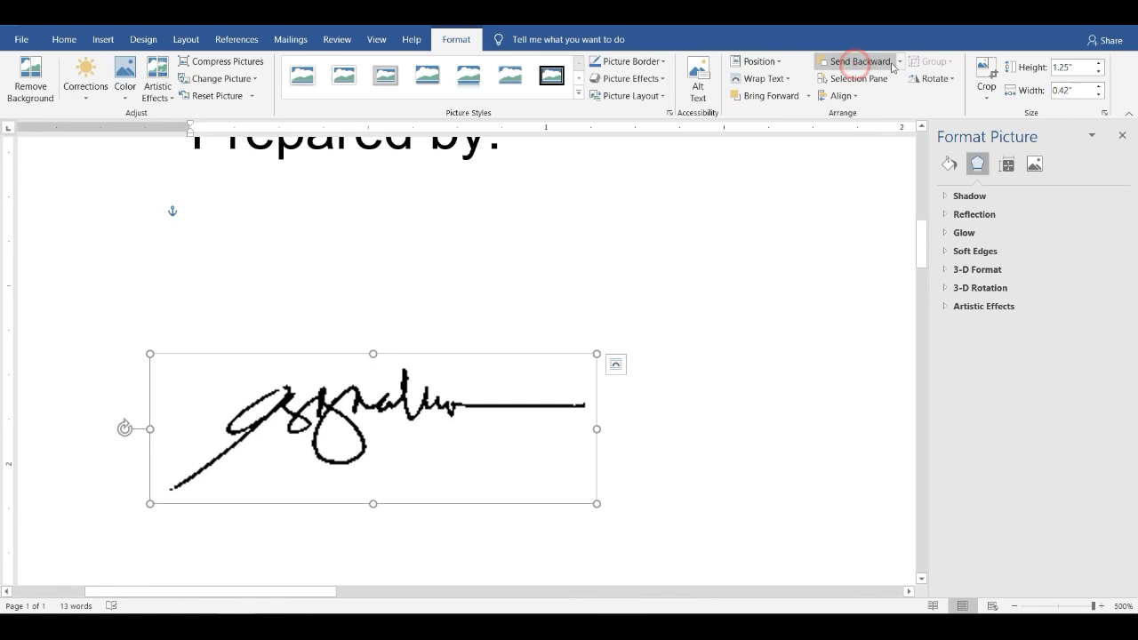
pyautogui.click(899, 62)
pyautogui.click(854, 113)
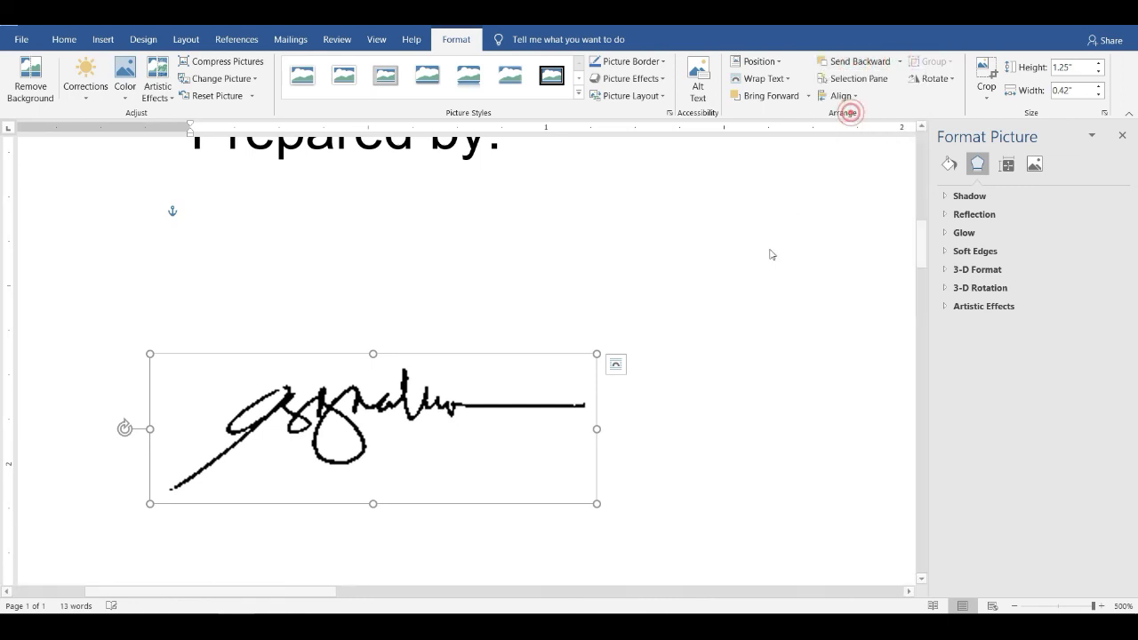
pyautogui.click(694, 297)
pyautogui.keyDown('ctrl'); pyautogui.scroll(-7, 435, 326); pyautogui.keyUp('ctrl')
pyautogui.keyDown('ctrl'); pyautogui.scroll(-8, 427, 337); pyautogui.keyUp('ctrl')
pyautogui.keyDown('ctrl'); pyautogui.scroll(-6, 417, 354); pyautogui.keyUp('ctrl')
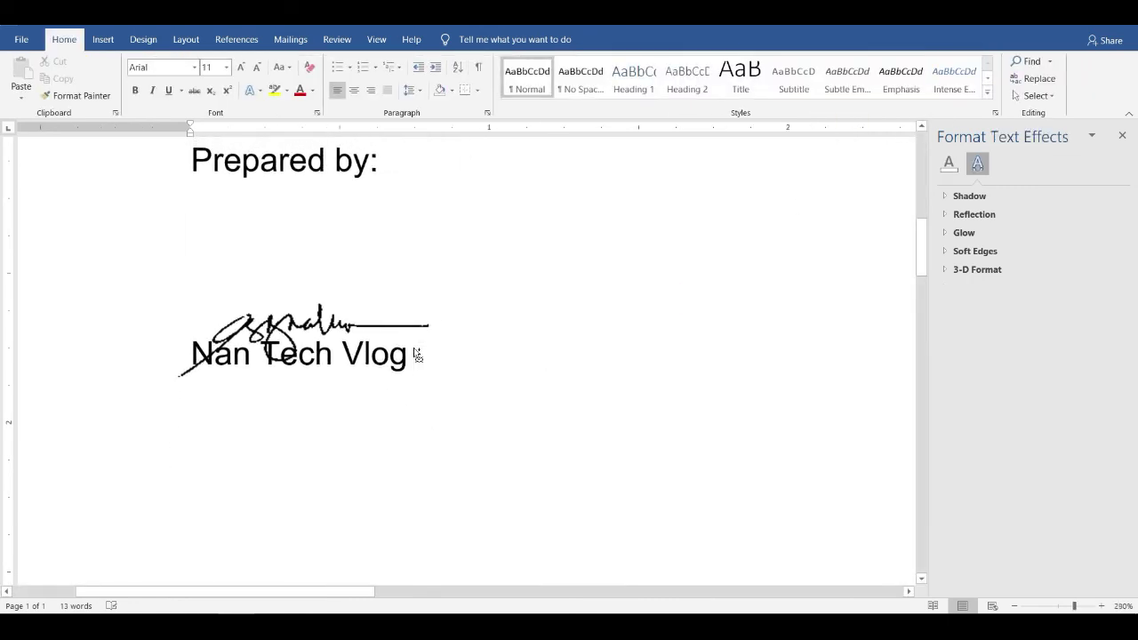
pyautogui.keyDown('ctrl'); pyautogui.scroll(-9, 444, 294); pyautogui.keyUp('ctrl')
pyautogui.keyDown('ctrl'); pyautogui.scroll(-2, 483, 267); pyautogui.keyUp('ctrl')
pyautogui.scroll(-3, 356, 334)
pyautogui.scroll(1, 382, 317)
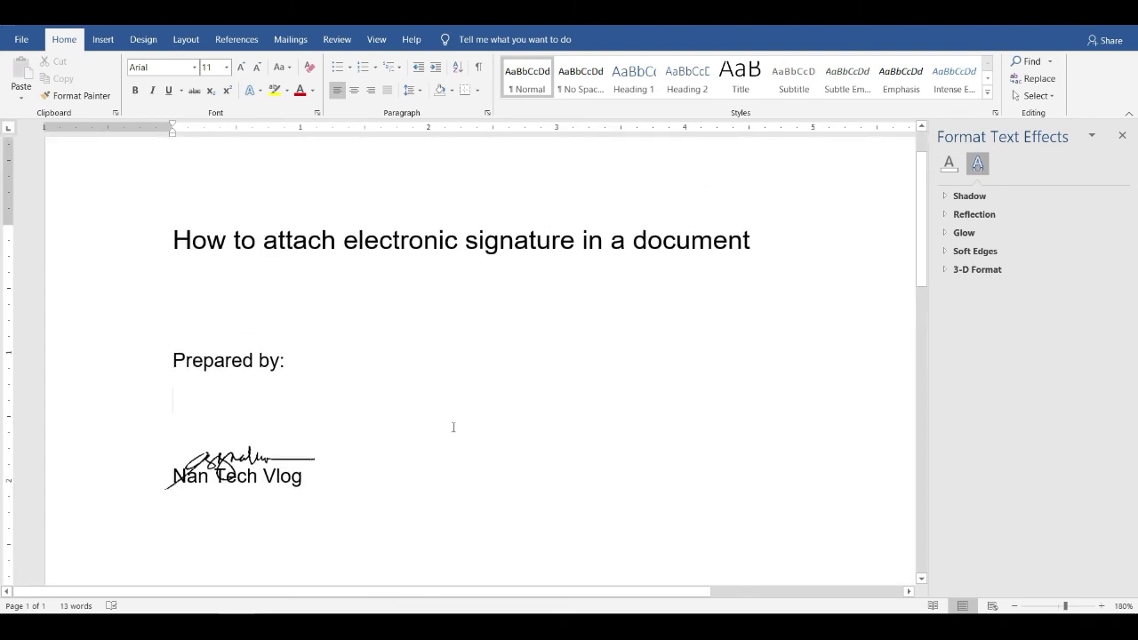